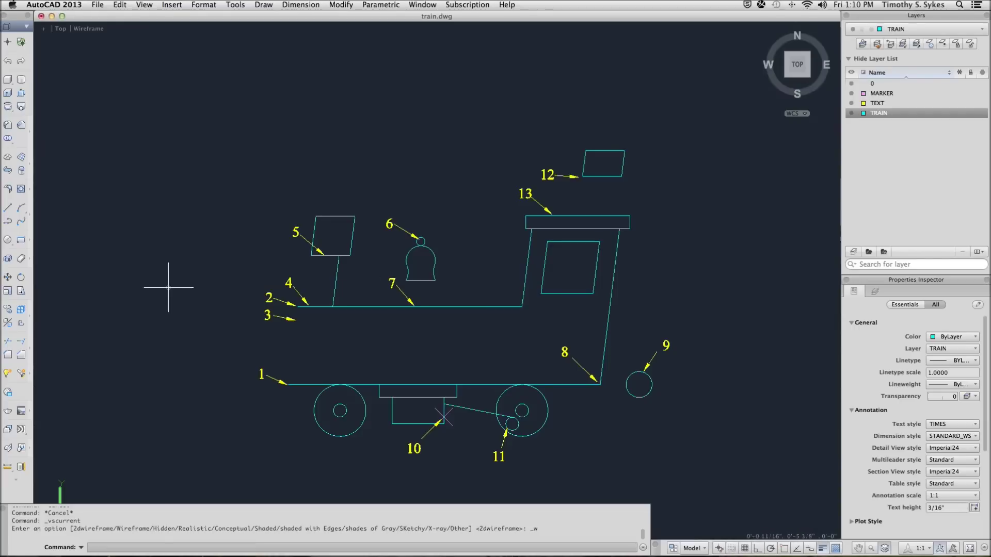
Draw line 3 from line 1's left endpoint to line 2's left endpoint using END snaps.
text(L)
key(Return)
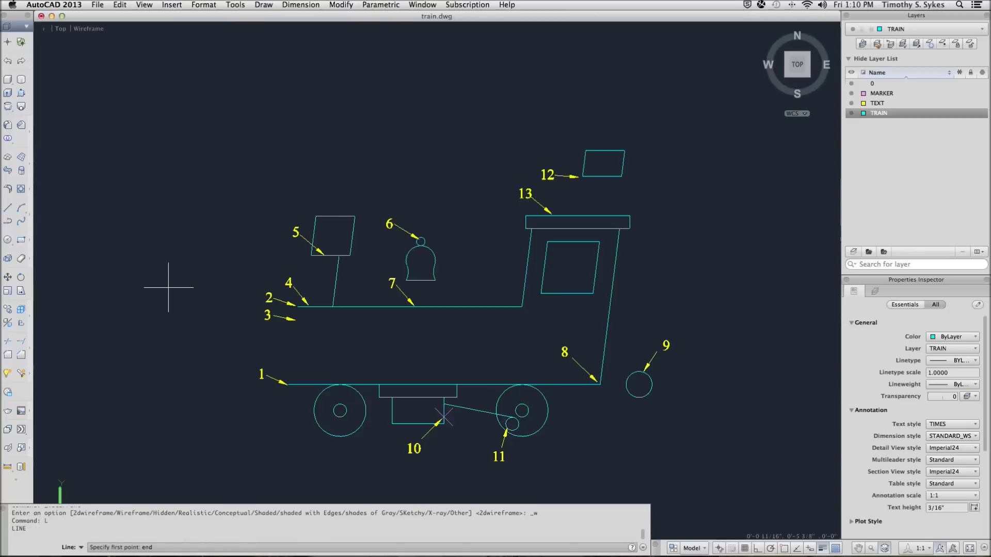
text(end)
key(Return)
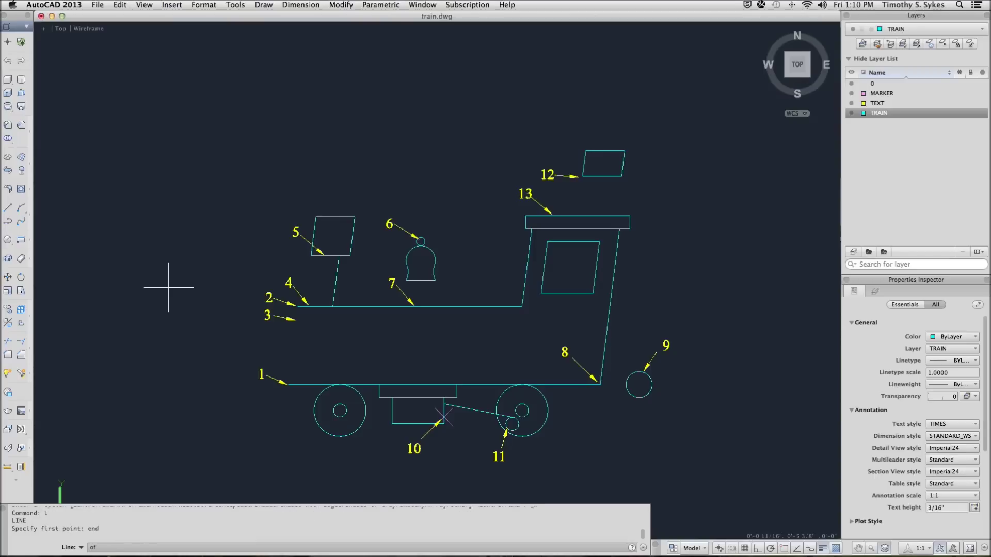
click(287, 385)
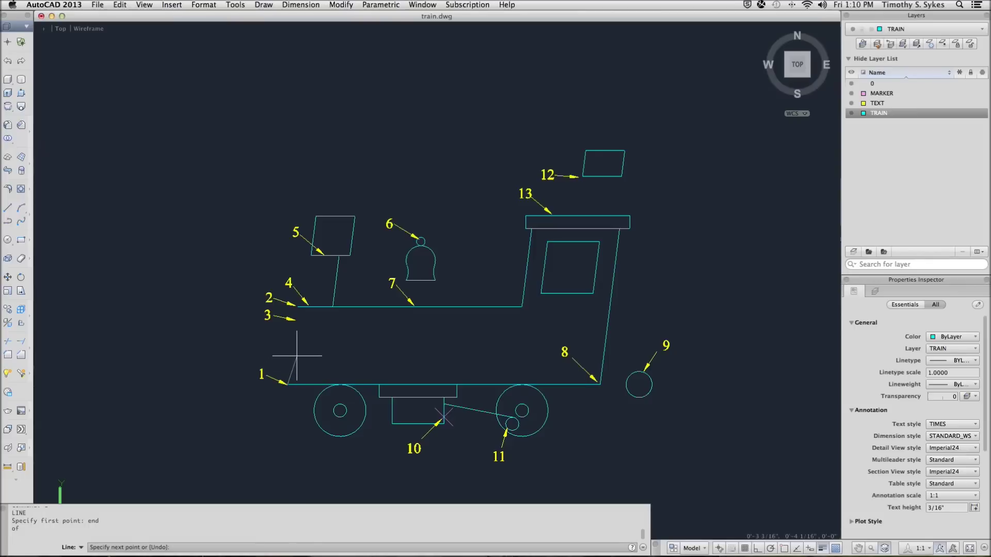
text(end)
key(Return)
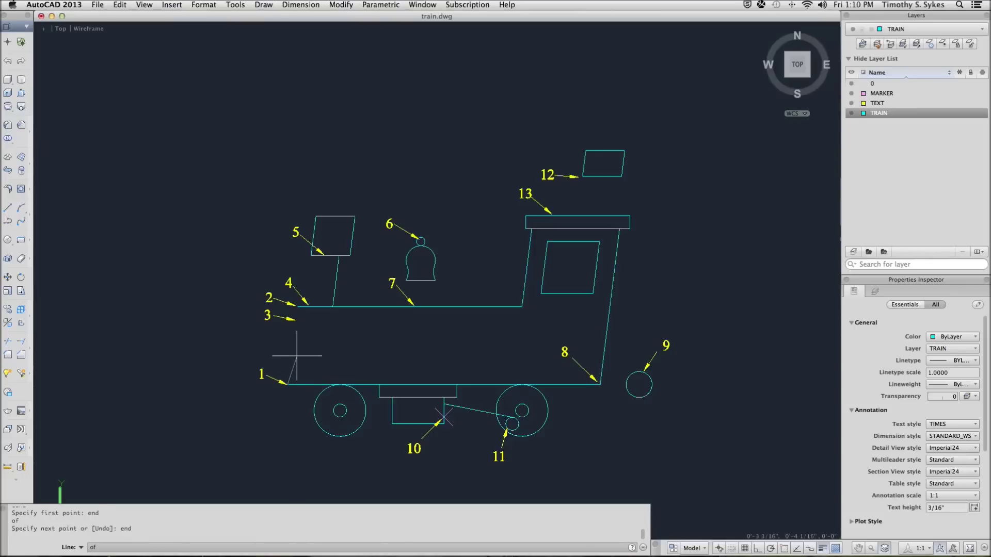
click(297, 306)
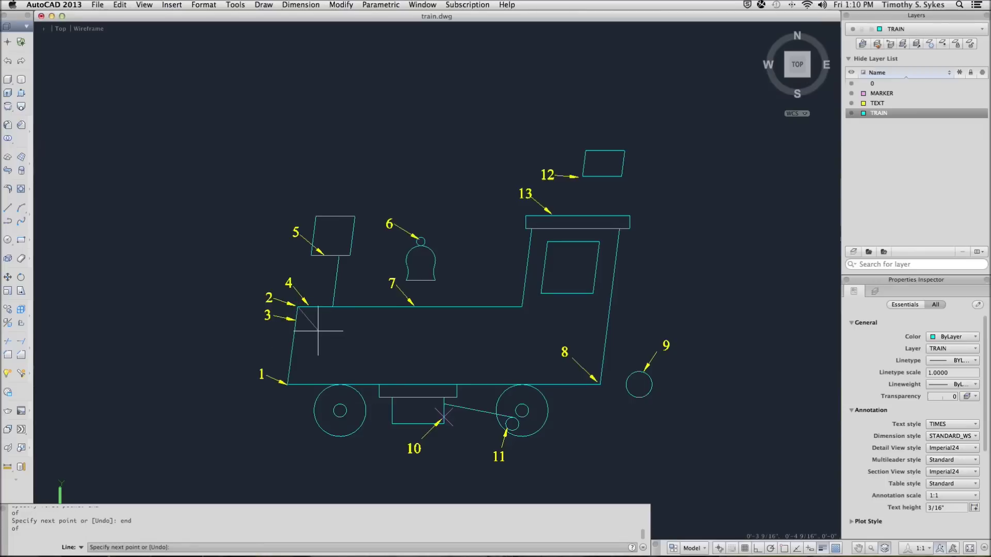
key(Return)
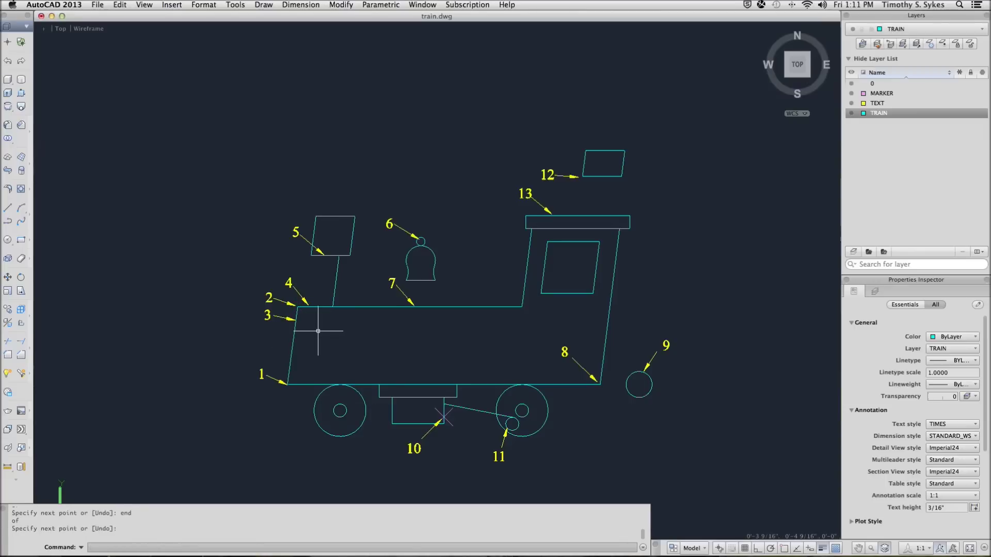
text(l)
key(Return)
key(Escape)
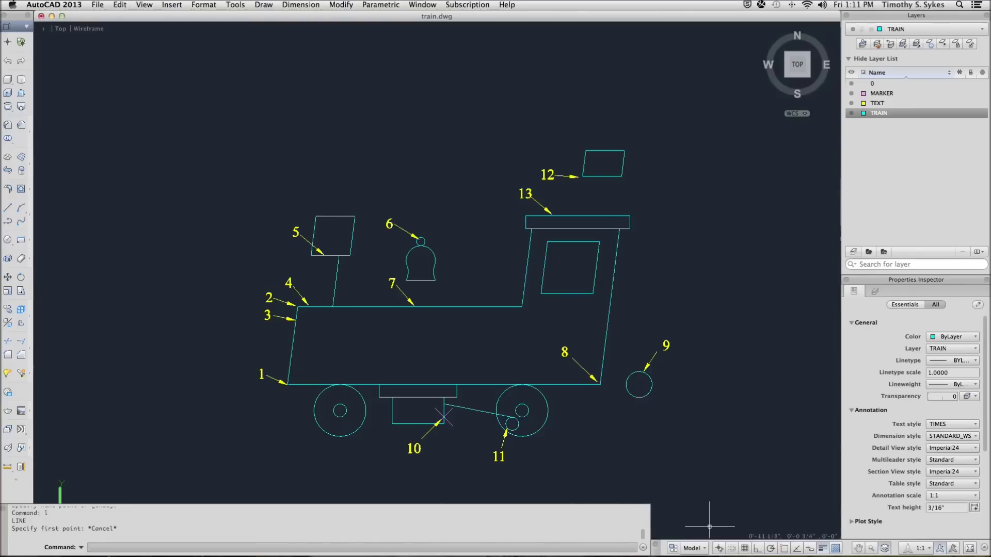
Turn snap on with the Polar snap type and a .25 polar distance.
right_click(728, 548)
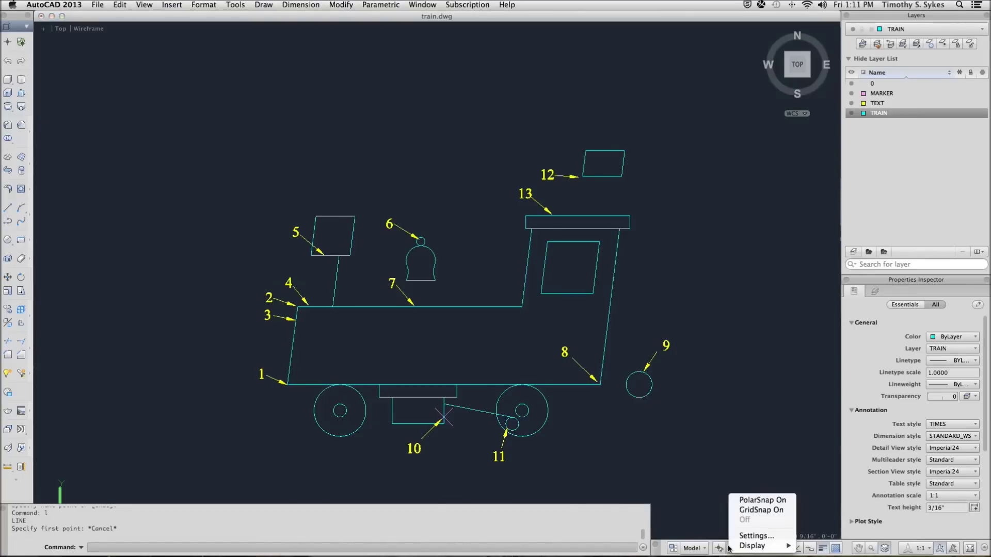
click(737, 538)
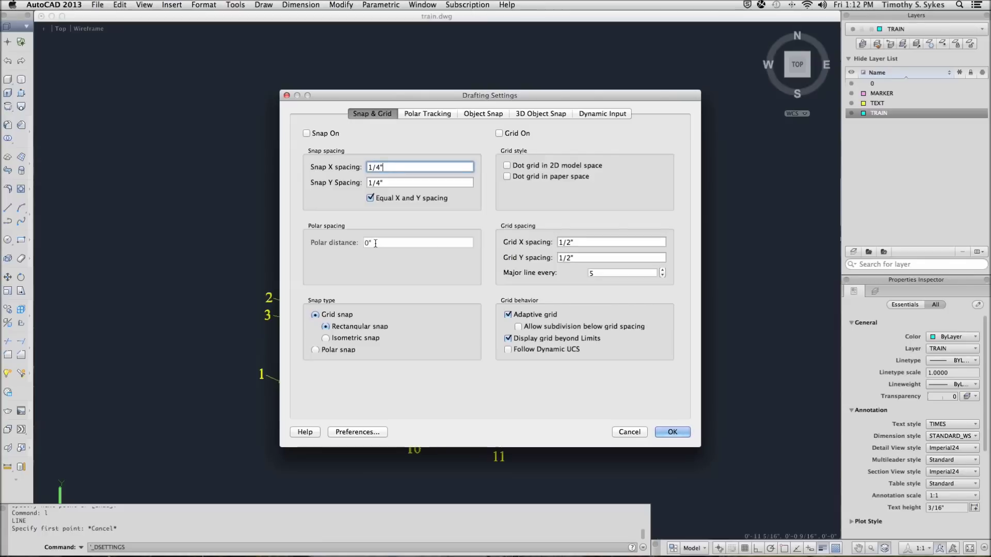
click(315, 351)
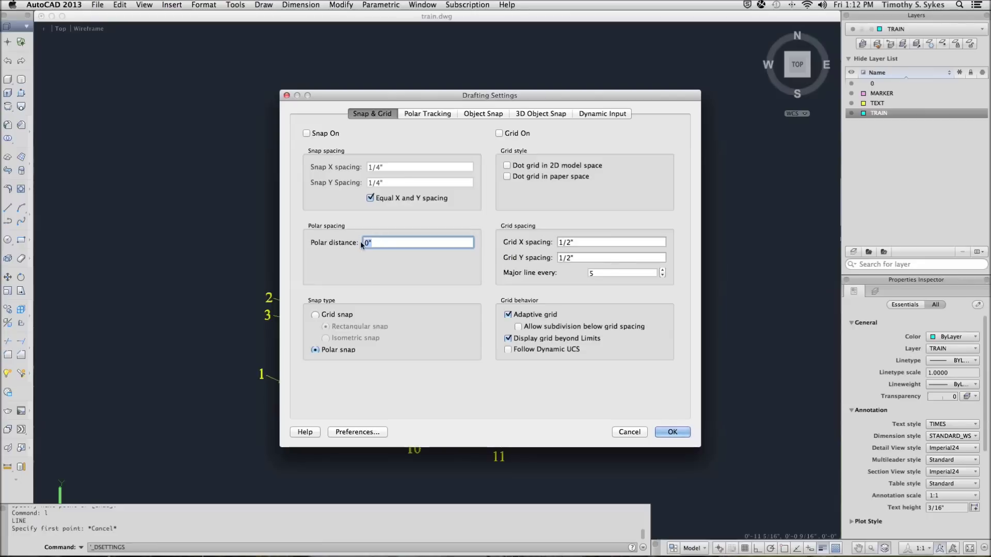
text(.25)
click(307, 134)
Turn polar tracking on using all polar angle settings, and apply the settings.
click(417, 117)
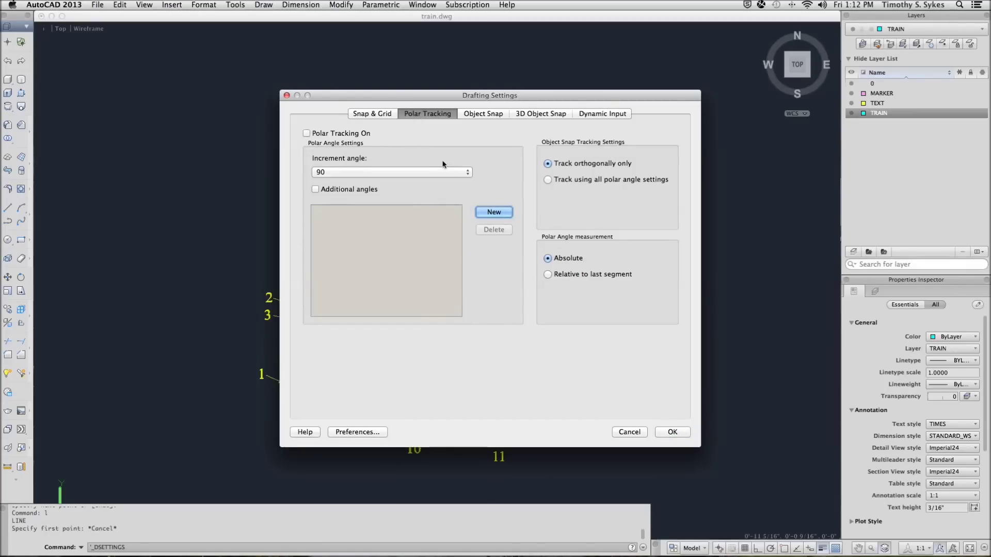
click(547, 180)
click(307, 133)
click(664, 430)
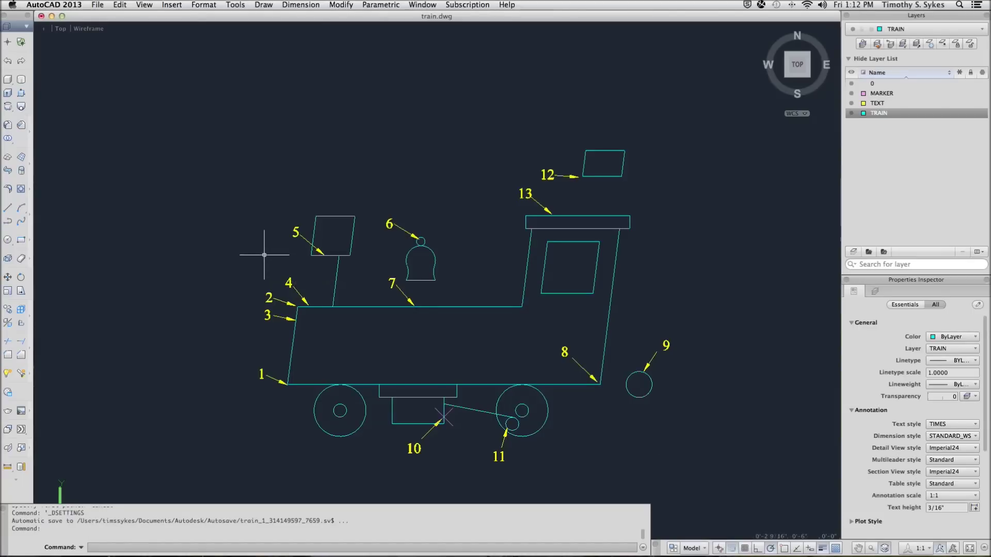
Draw a thin closed rectangle below corner 1: top edge left, short edge down, then Close.
text(l)
key(Return)
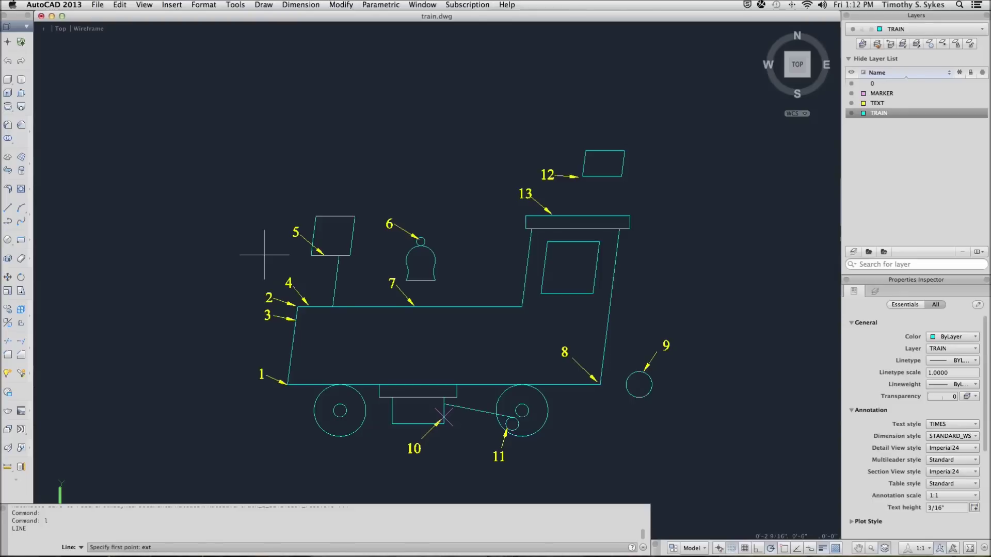
key(Return)
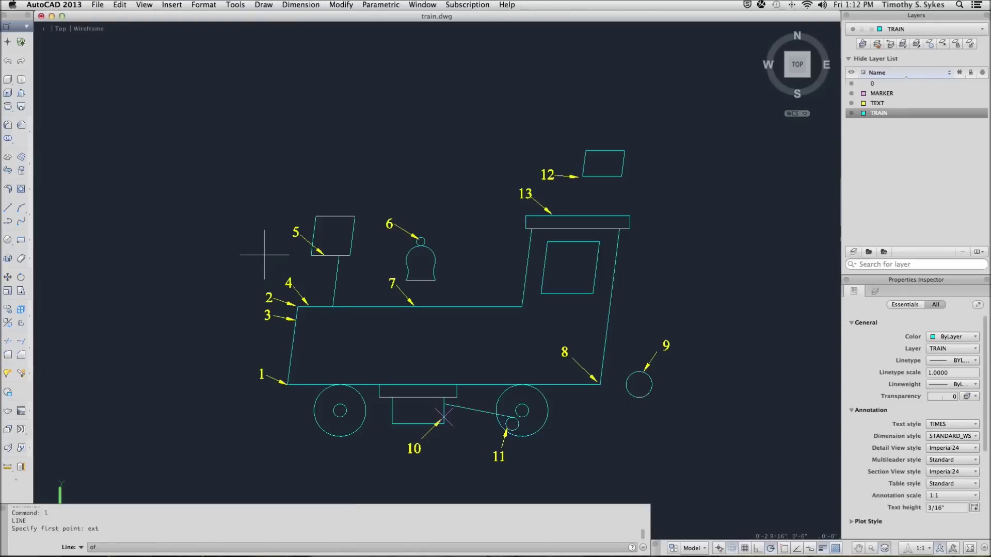
click(281, 422)
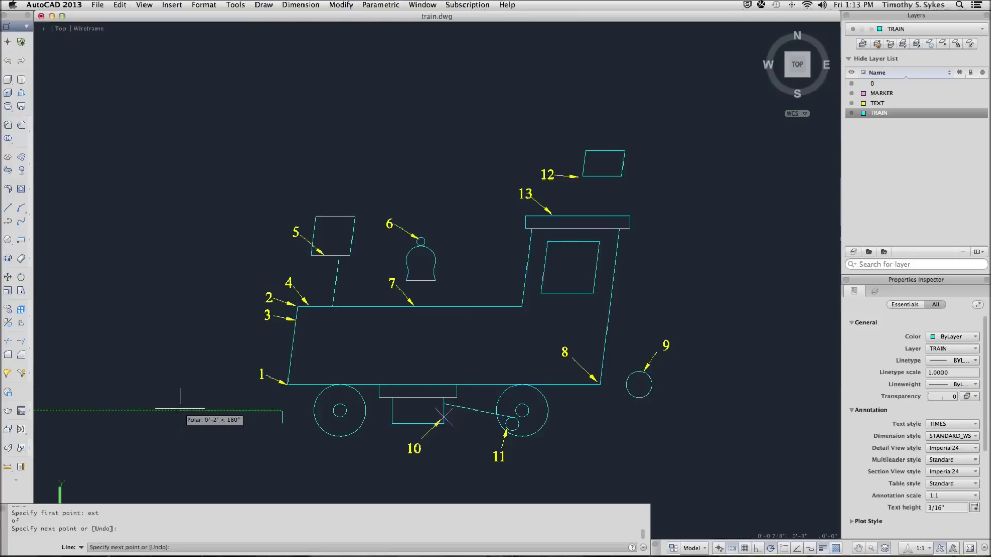
click(179, 411)
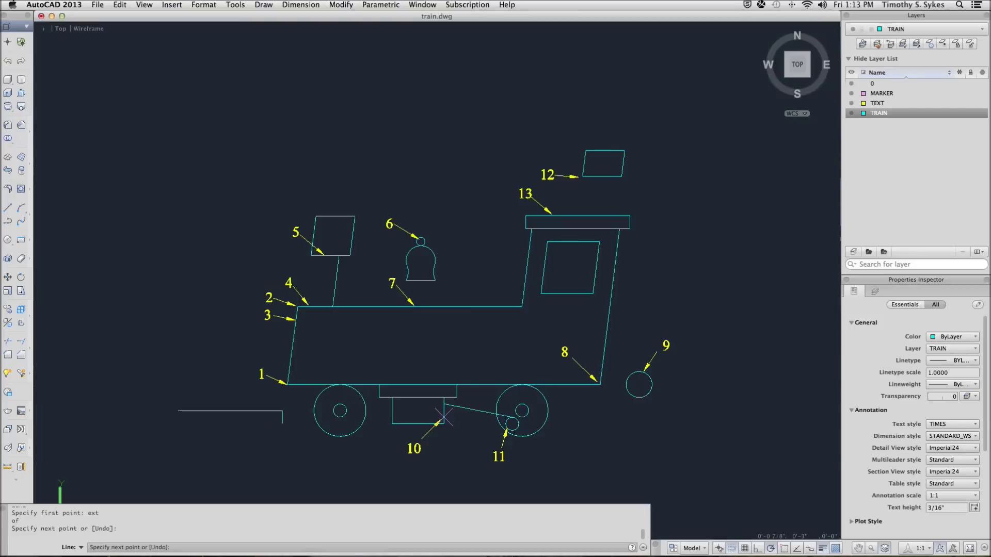
click(178, 423)
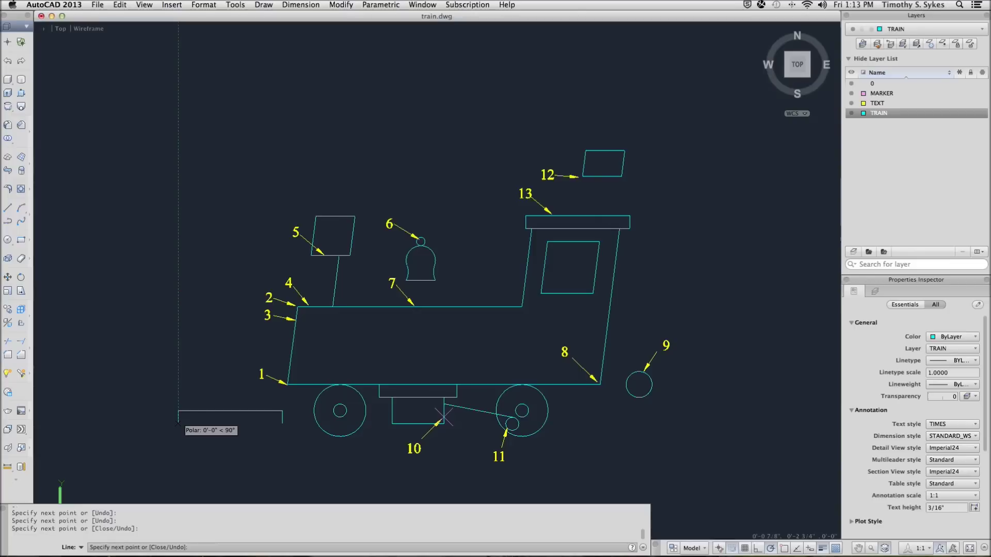
right_click(178, 423)
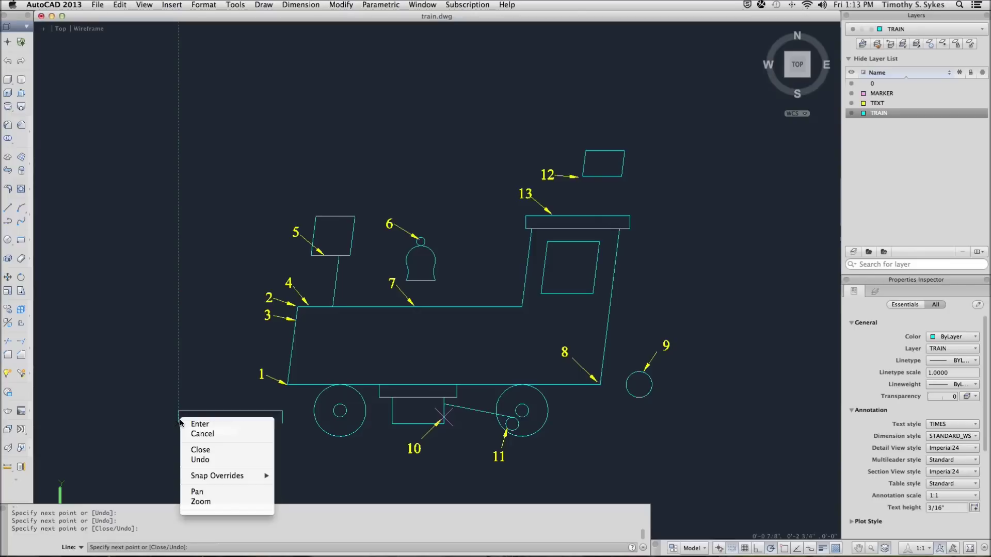
click(199, 450)
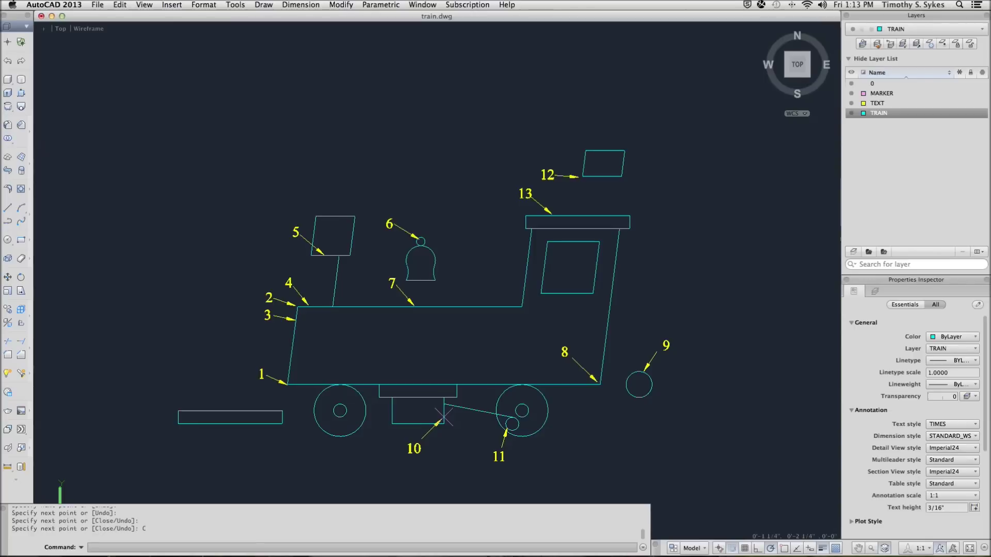
text(L)
key(Return)
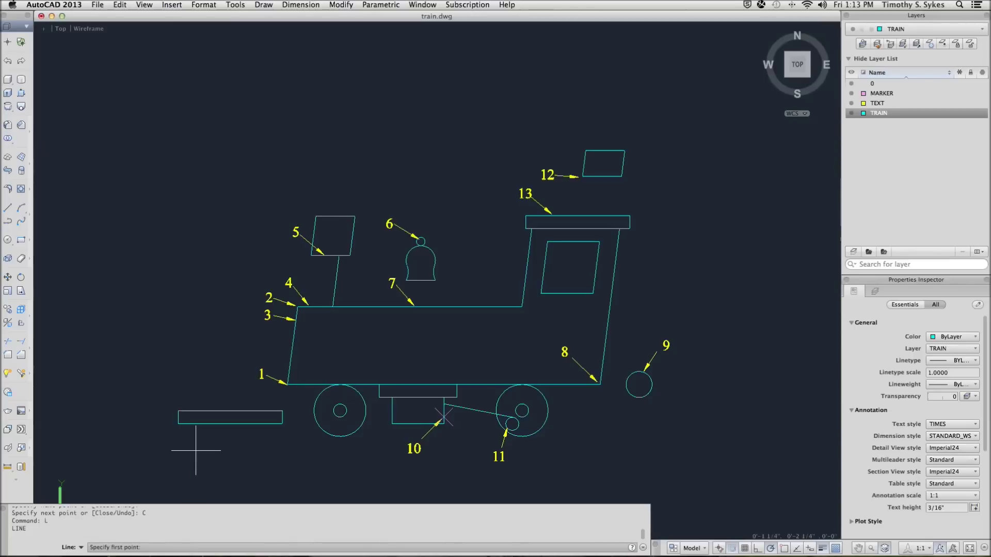
Draw a line from the rectangle's right corner to line 1's left endpoint.
text(end)
key(Return)
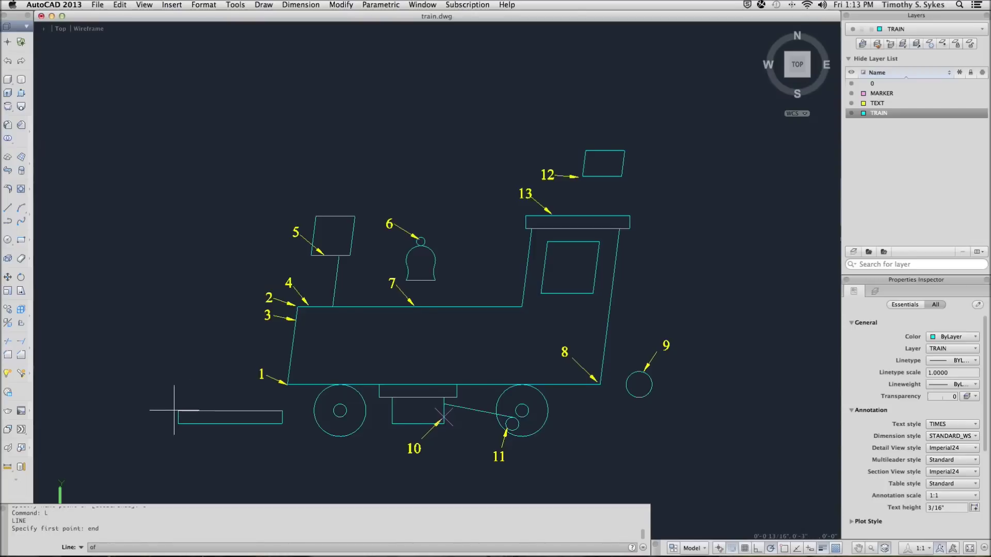
click(282, 411)
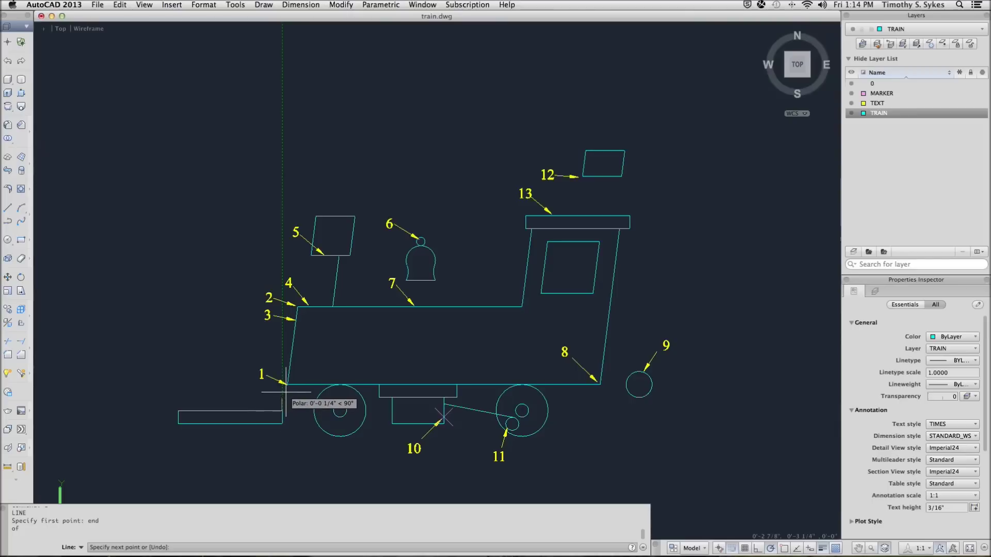
key(Return)
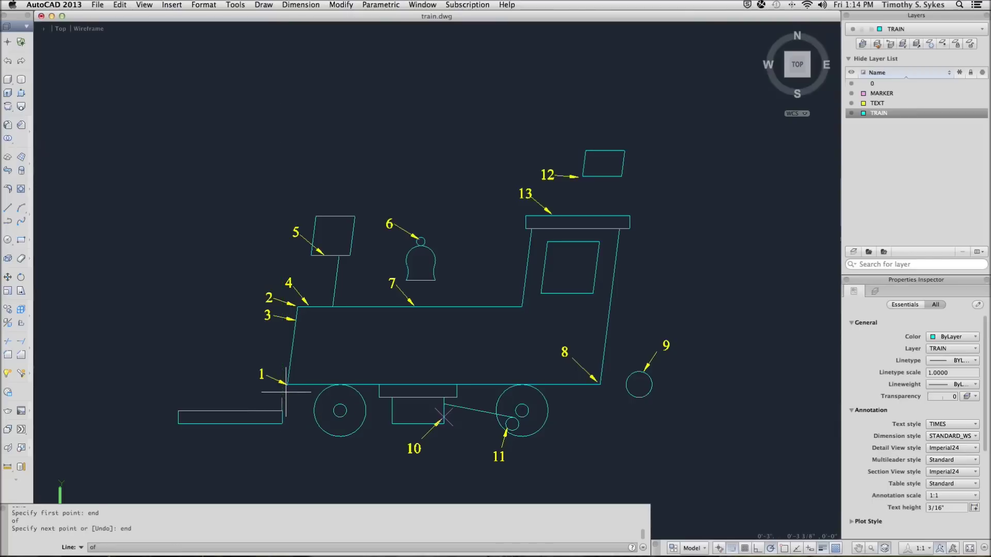
click(288, 385)
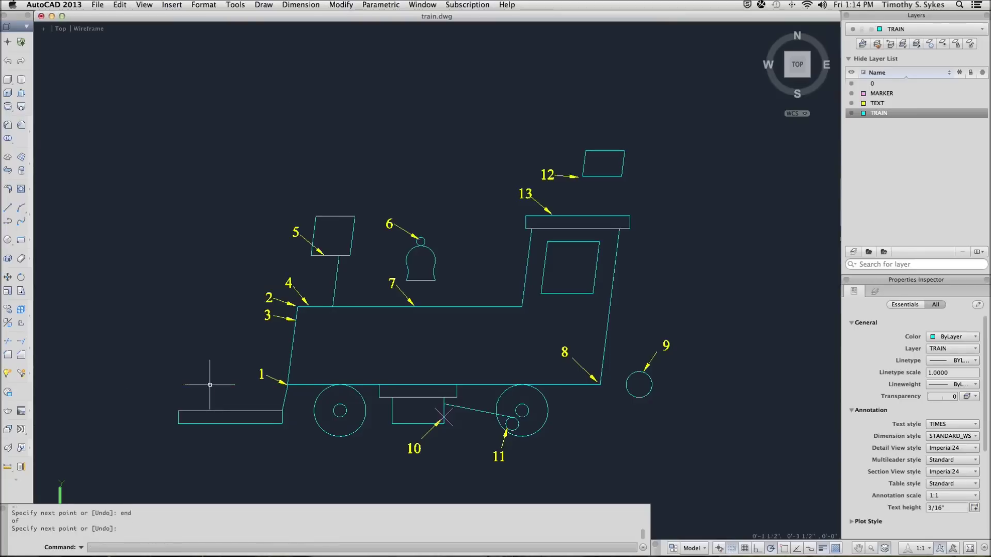
Draw a slanted line from the cowcatcher's top-left corner to the nearest point on the body edge at 3.
key(Return)
key(Return)
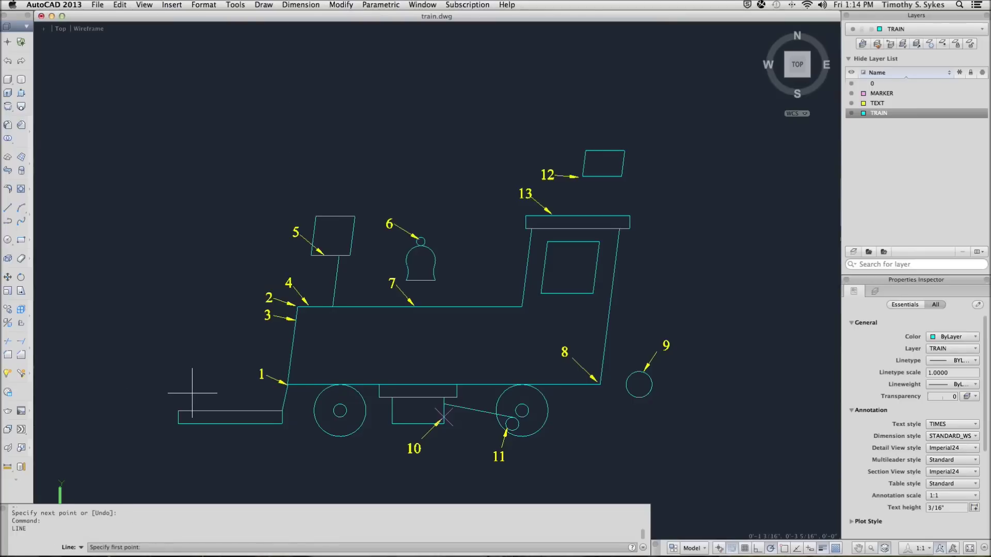
text(end)
key(Return)
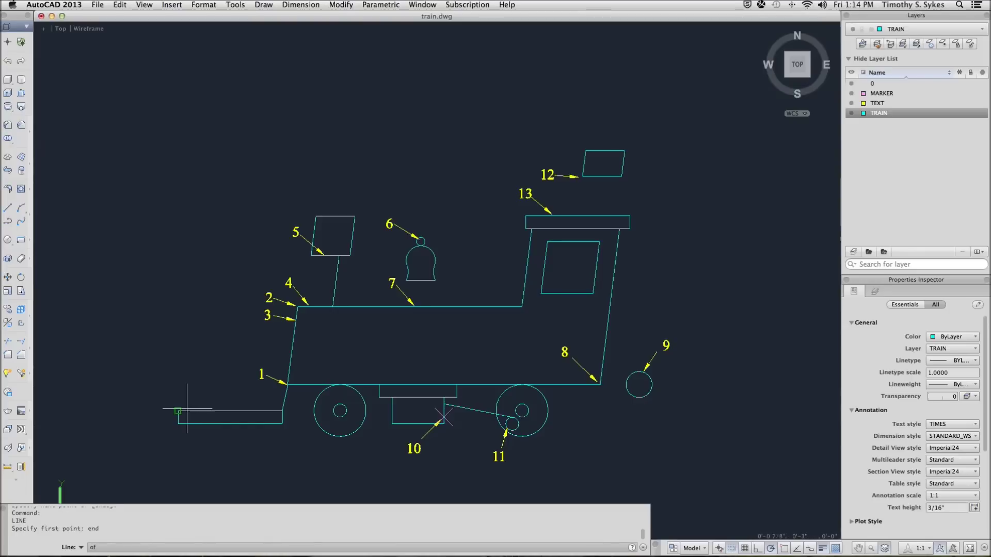
click(177, 411)
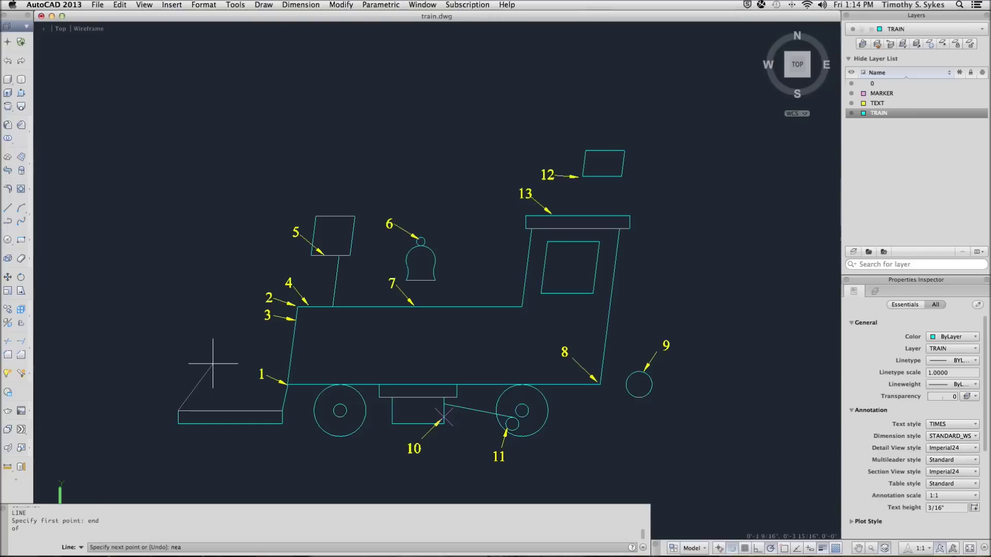
text(nea)
key(Return)
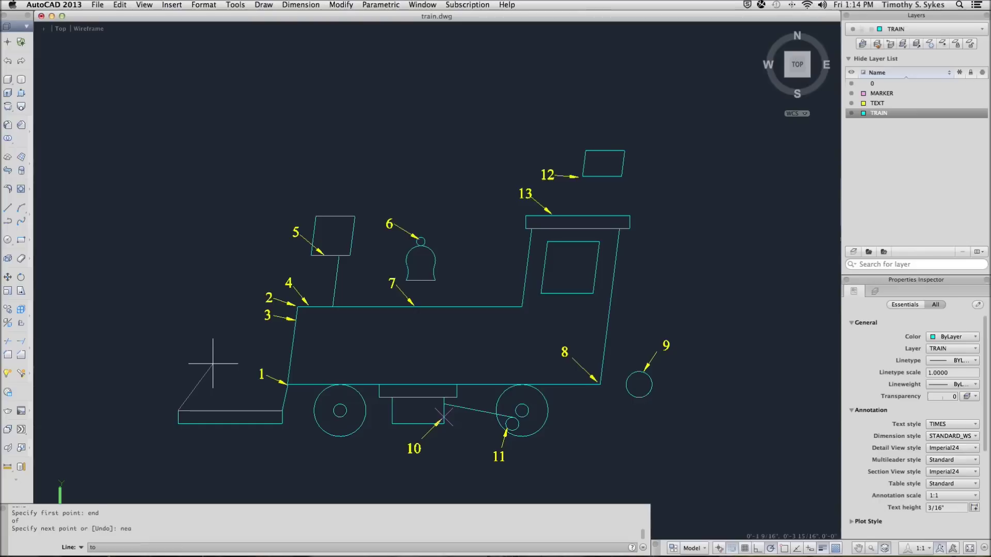
click(295, 322)
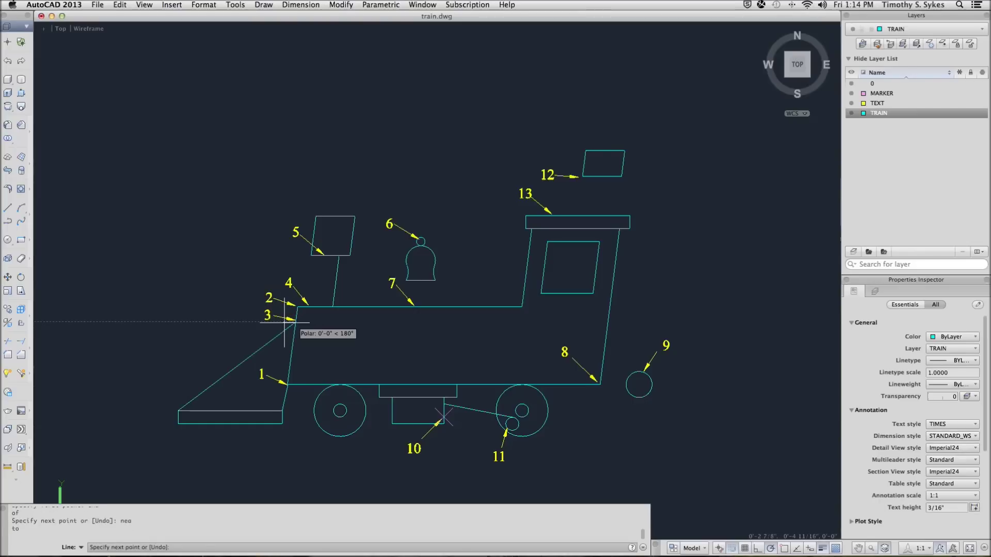
key(Return)
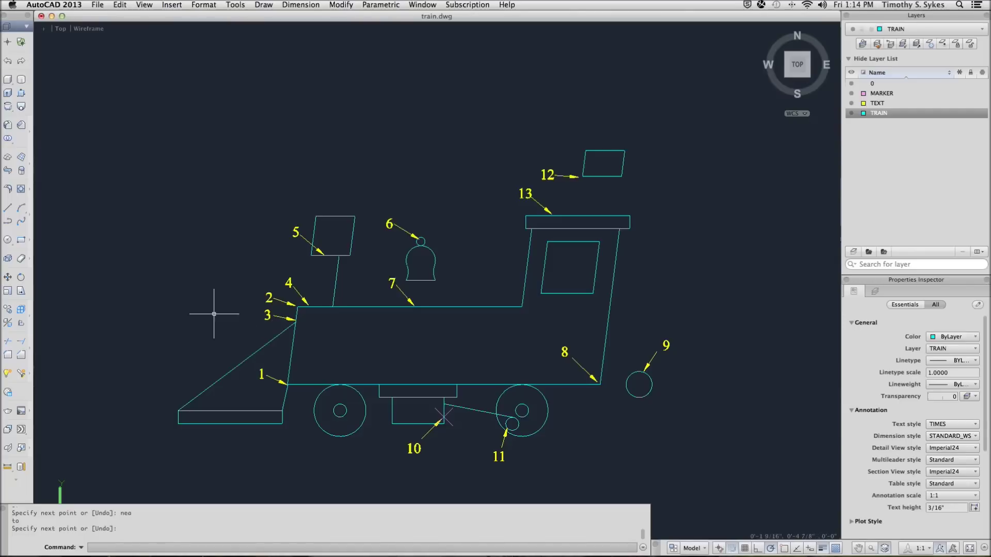
Start a new line at the Apparent Intersection of the two edges near label 4.
key(Return)
key(Return)
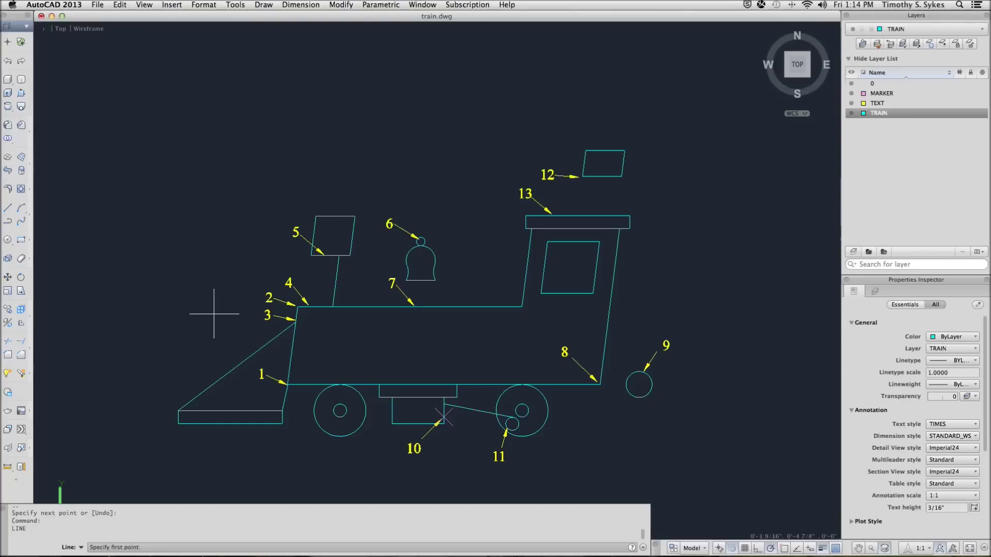
shift+right_click(214, 315)
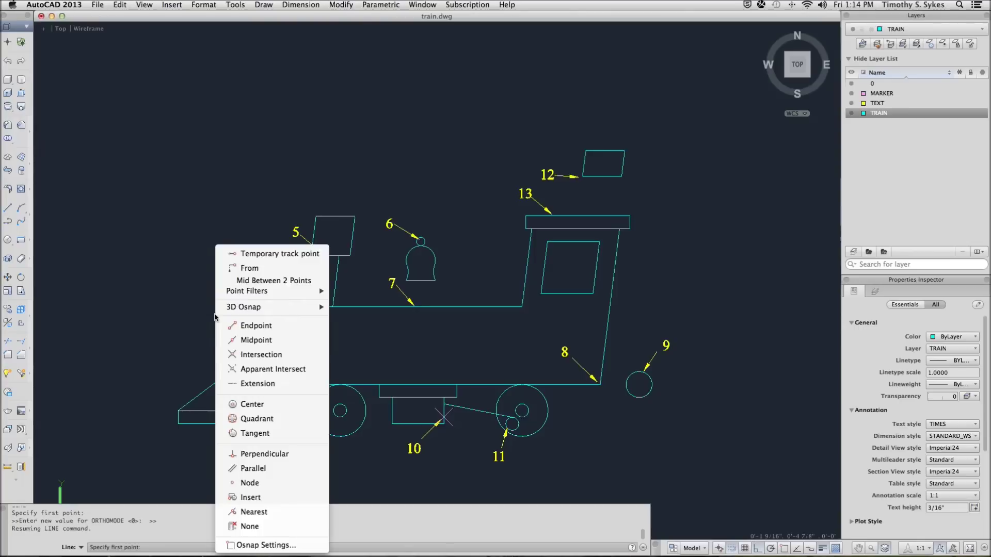
click(254, 368)
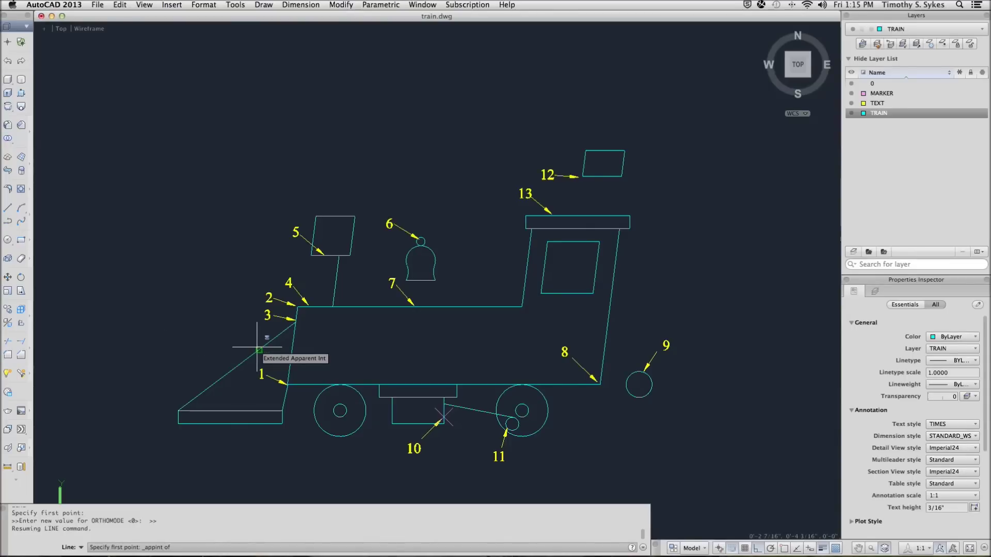
click(257, 348)
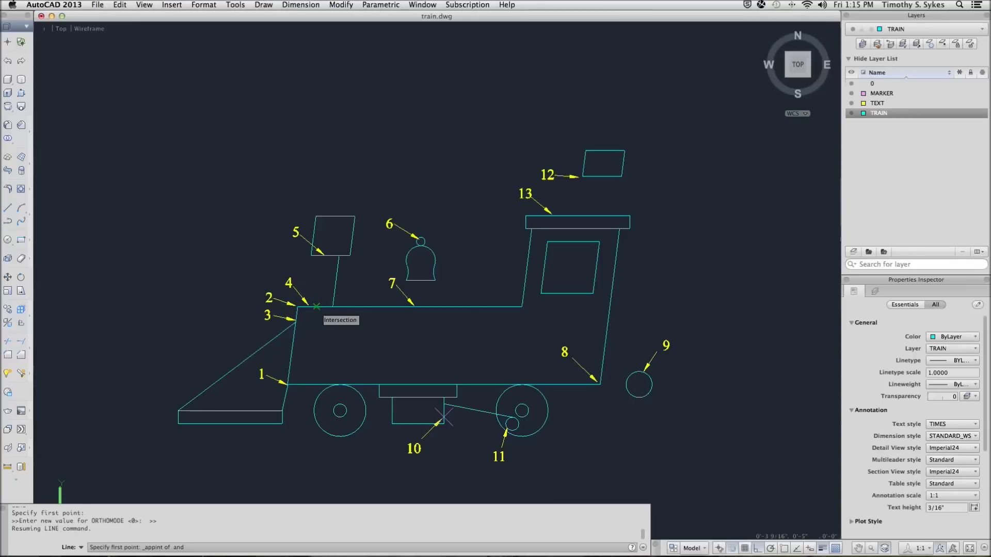
click(316, 307)
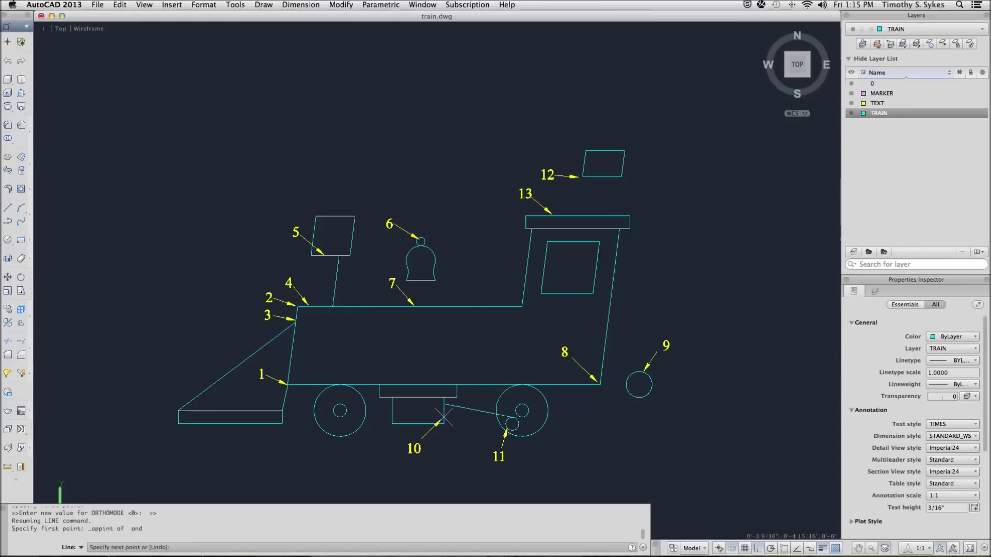
End the line at the chimney base near label 5, parallel to the smokestack side.
shift+right_click(317, 310)
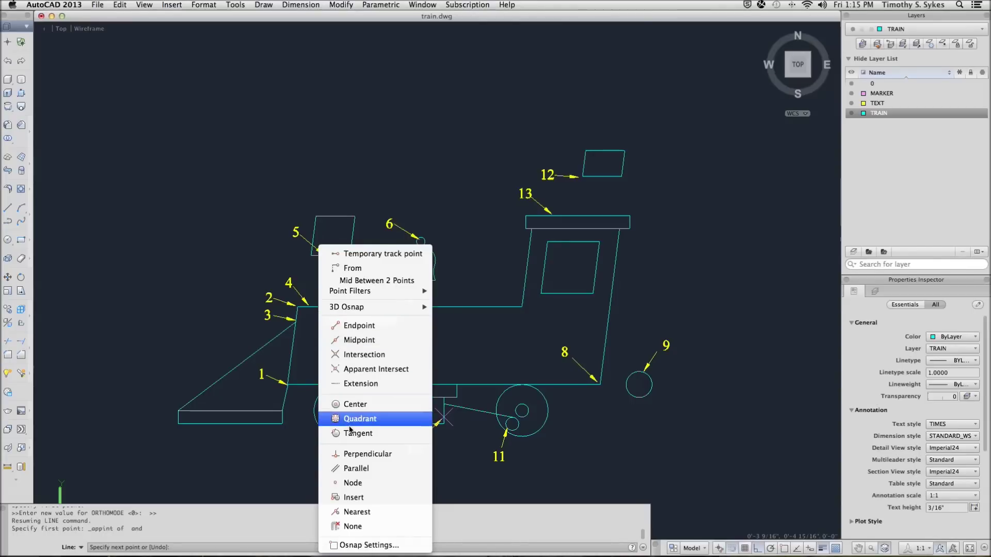
click(363, 469)
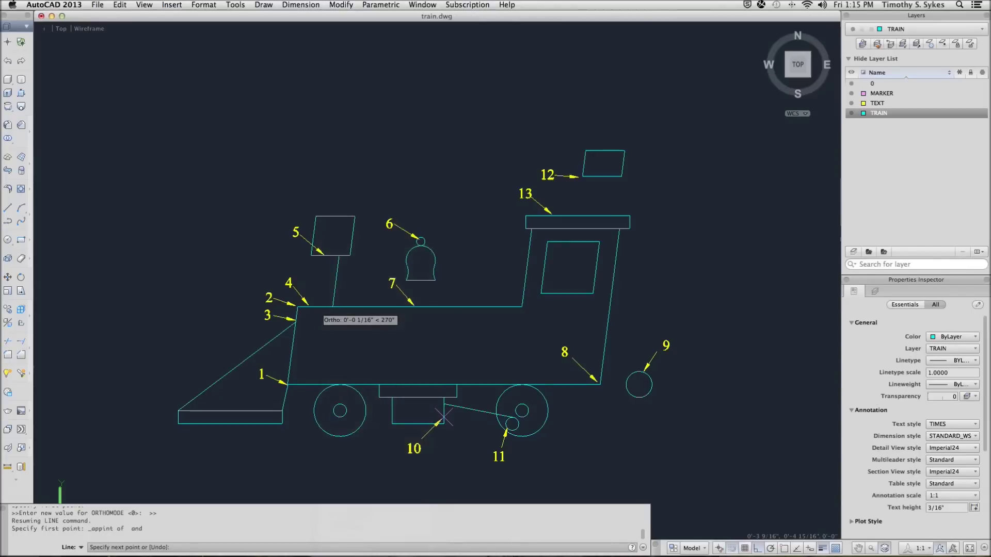
click(323, 255)
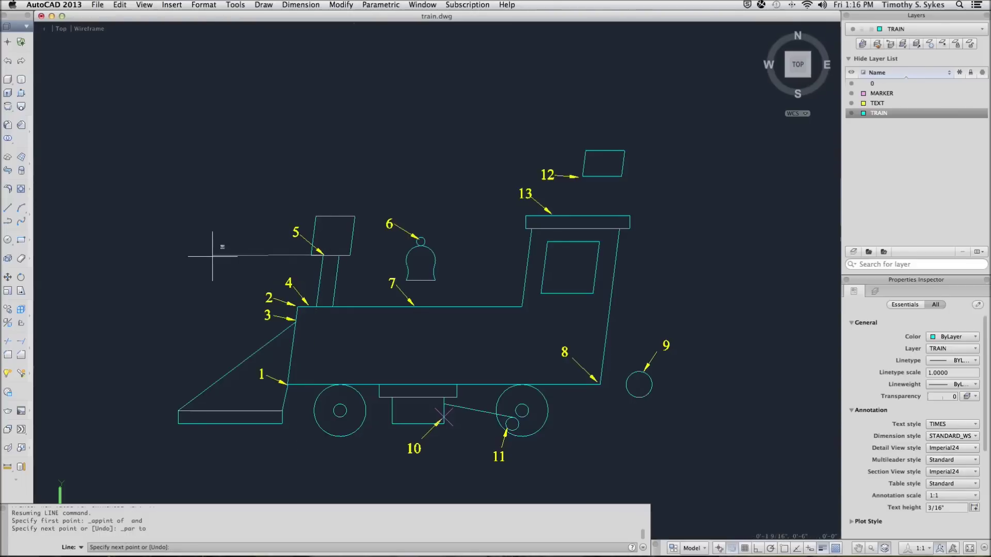
key(Return)
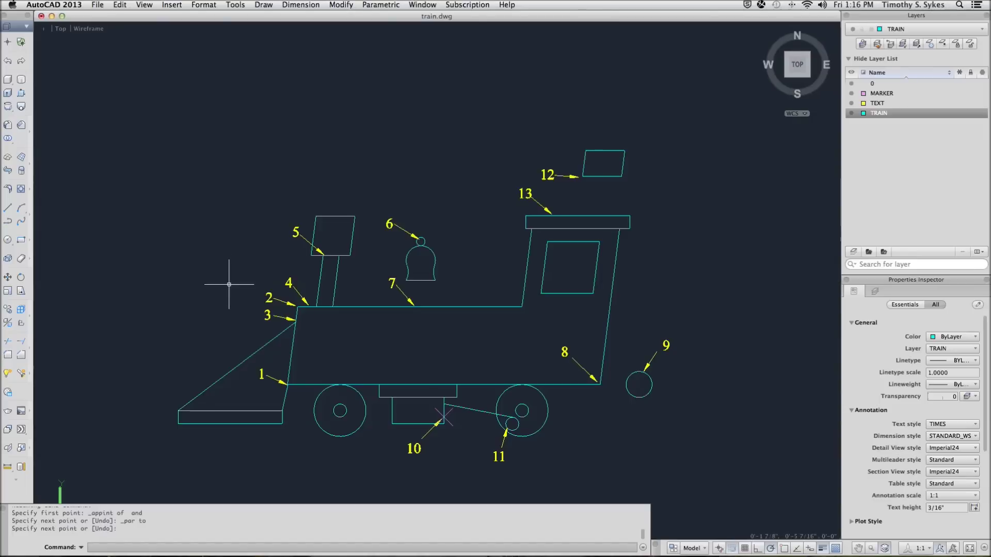
Start a line 0.25 above the centre of the small circle atop the bell.
key(Escape)
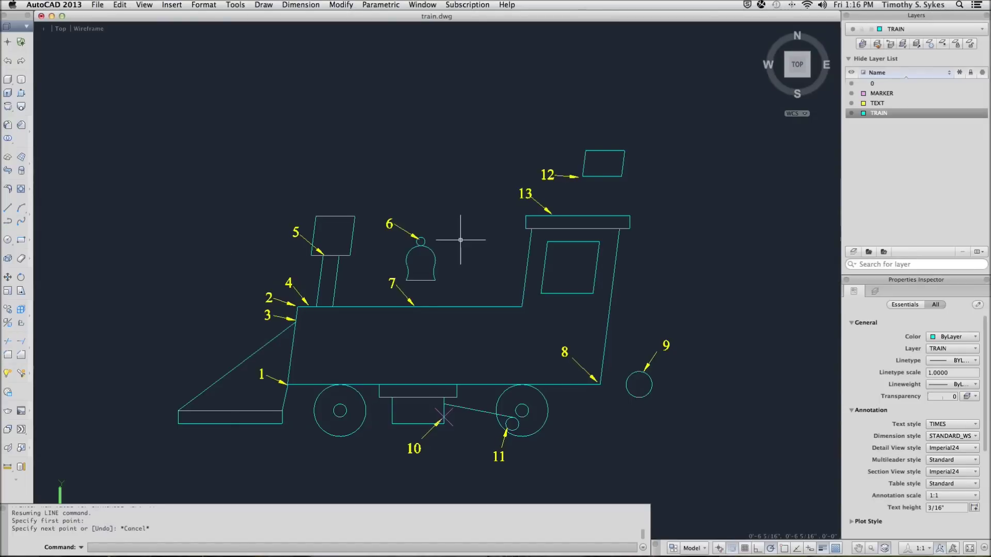
key(Return)
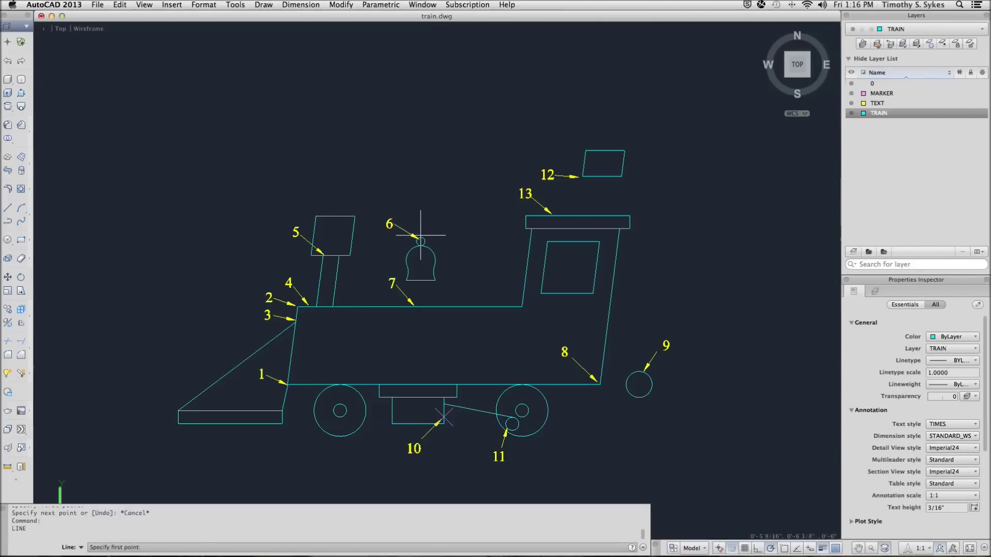
shift+right_click(450, 216)
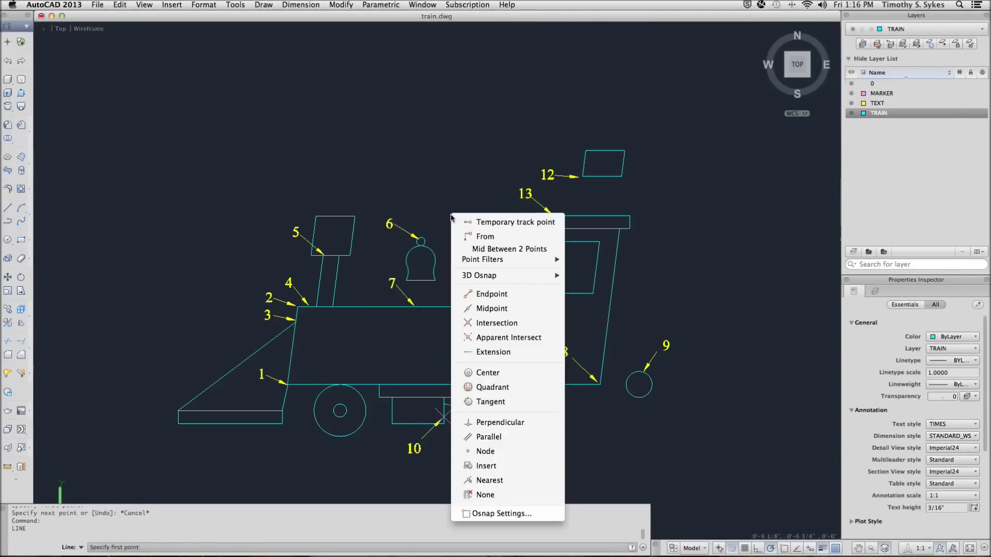
click(475, 237)
shift+right_click(481, 224)
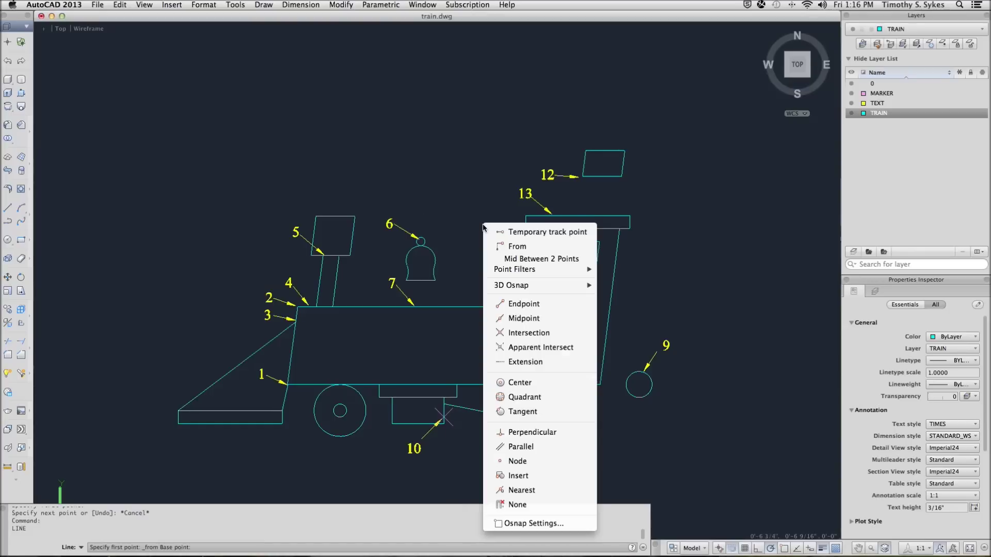
click(523, 381)
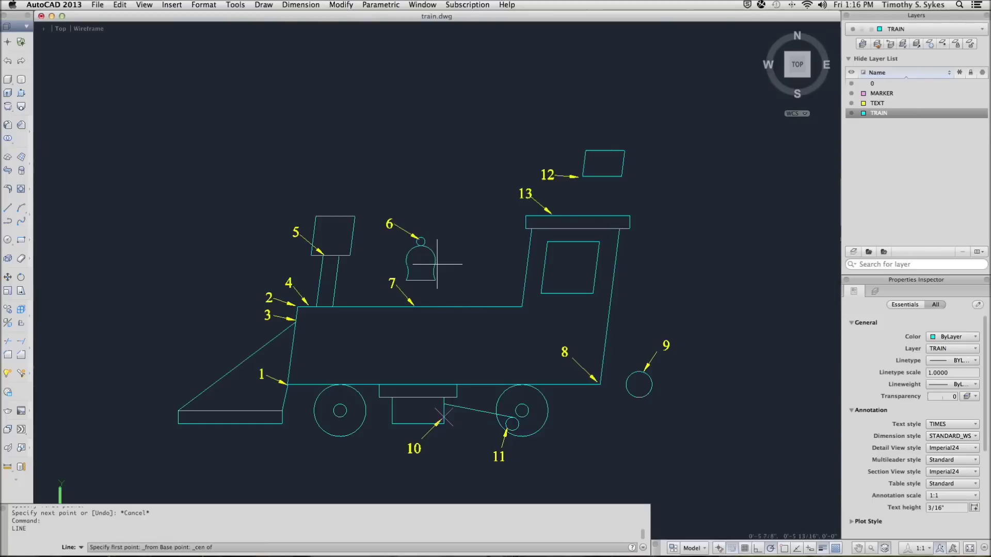
click(422, 239)
text(@.25<90)
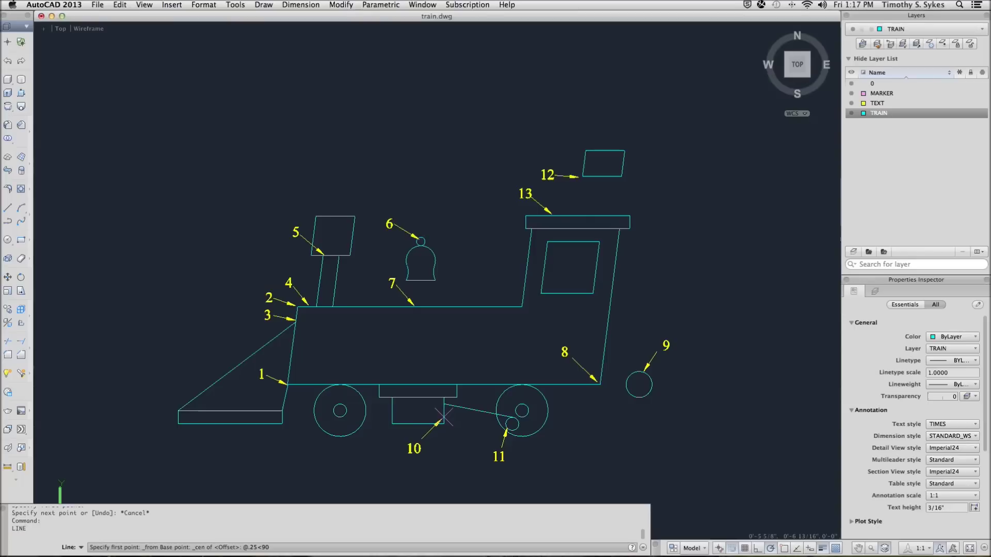
key(Return)
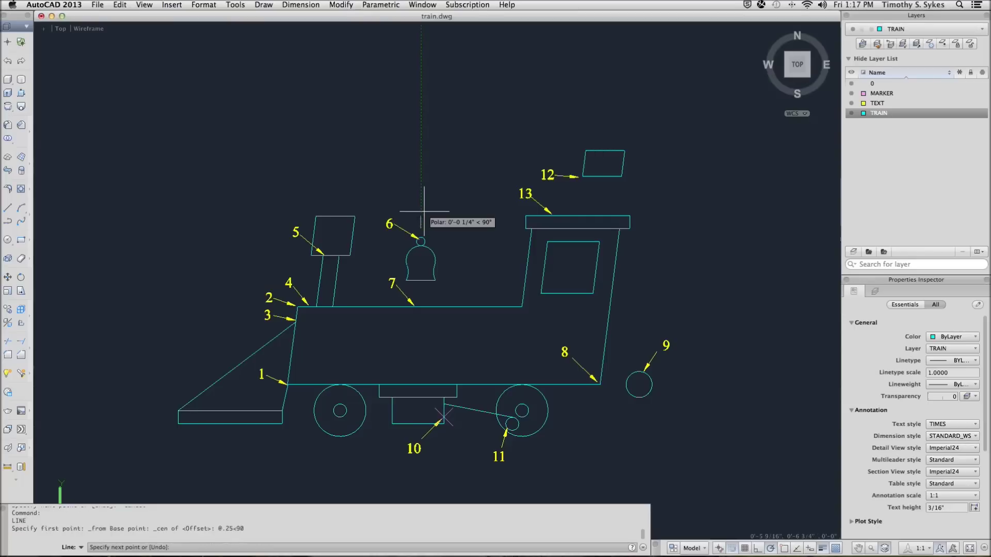
End the line perpendicular on the body's top edge near label 7, then undo it.
shift+right_click(454, 254)
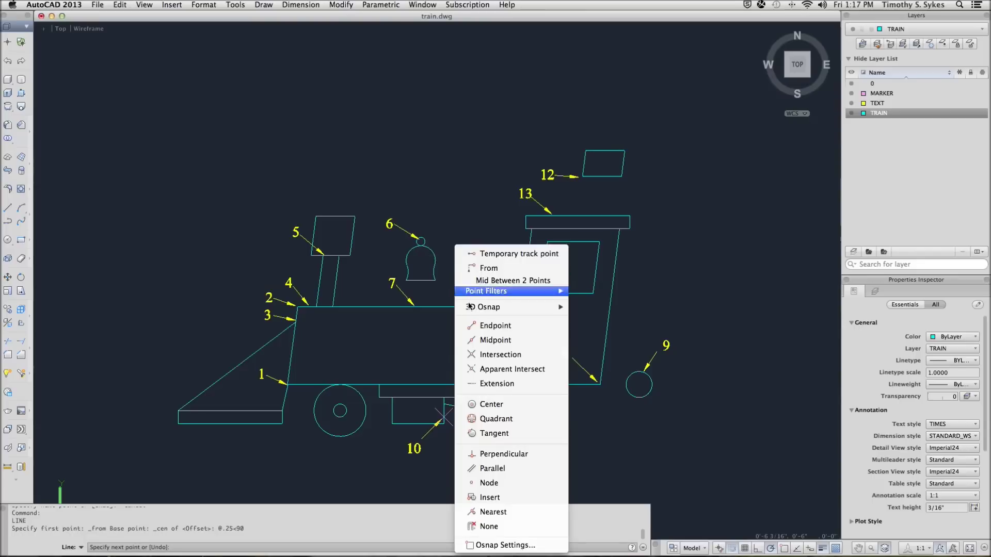
click(510, 453)
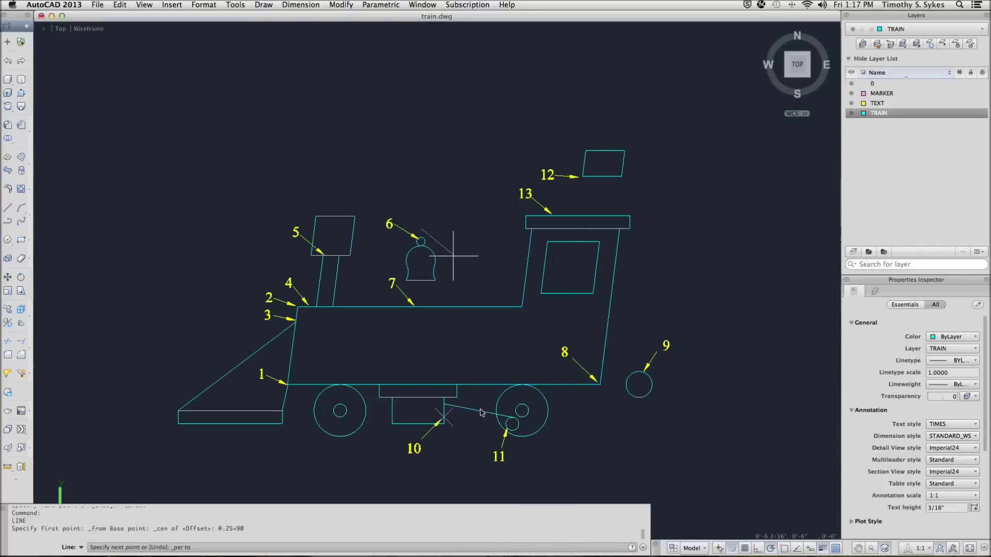
click(438, 312)
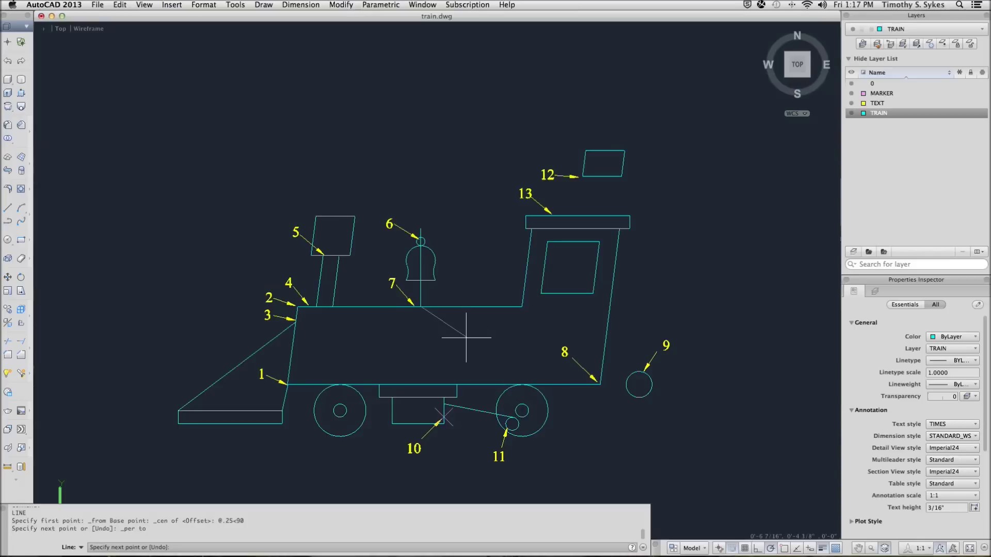
key(Return)
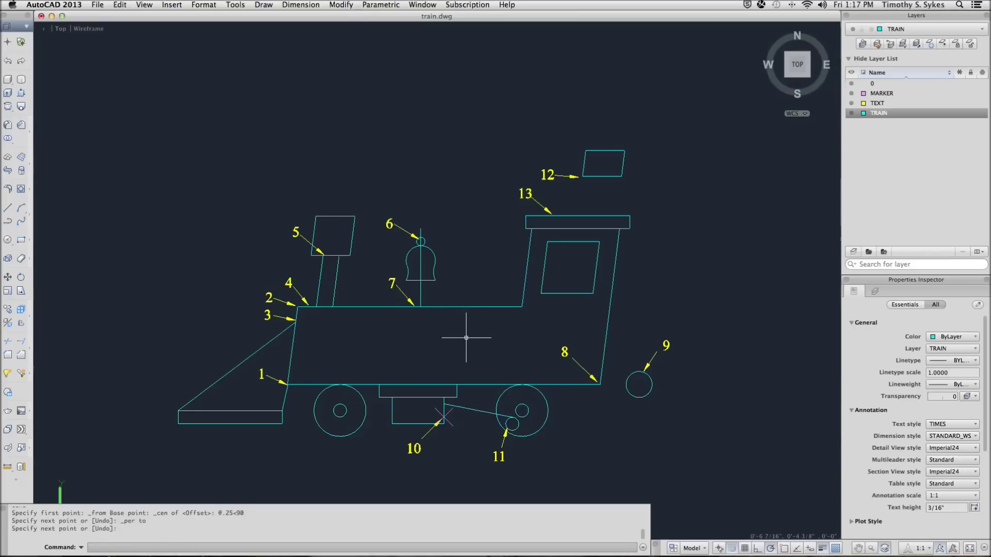
key(super+z)
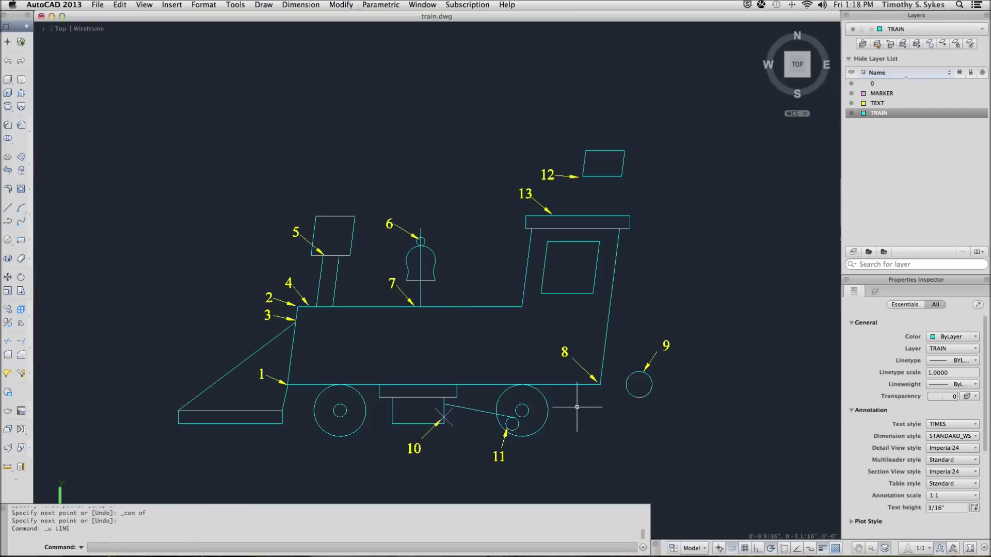
Draw a line from the Endpoint corner at part 8 to the Center of circle 9.
text(l)
key(Return)
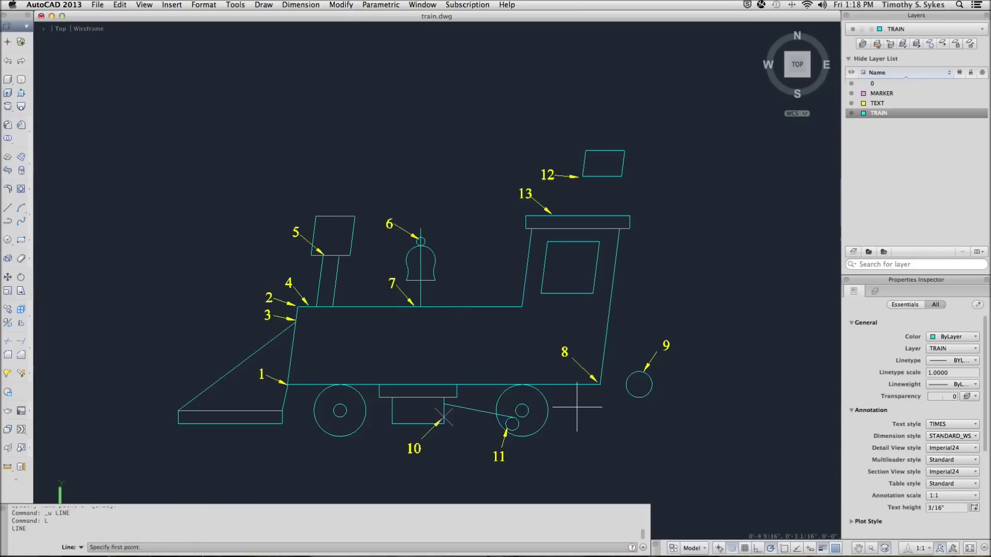
shift+right_click(577, 407)
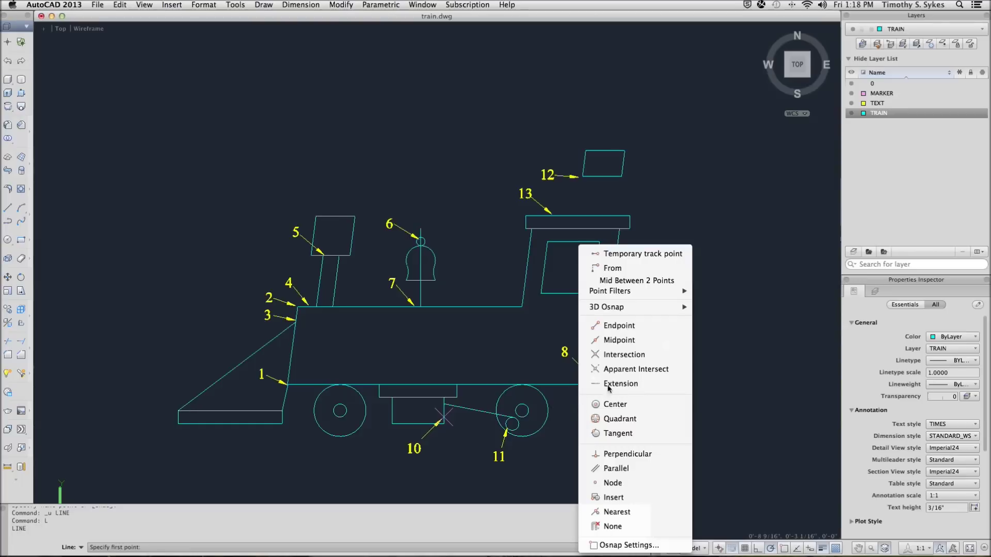
click(614, 326)
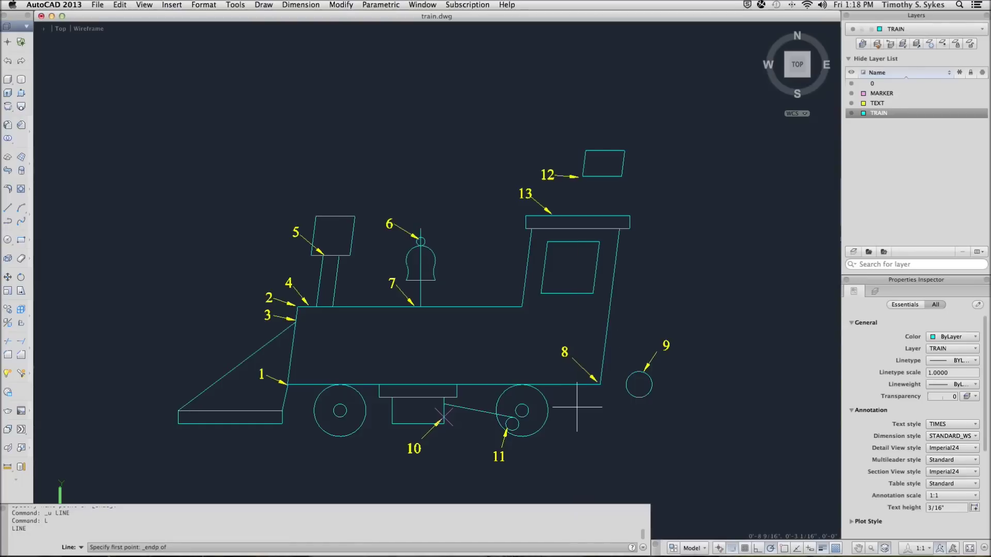
click(602, 384)
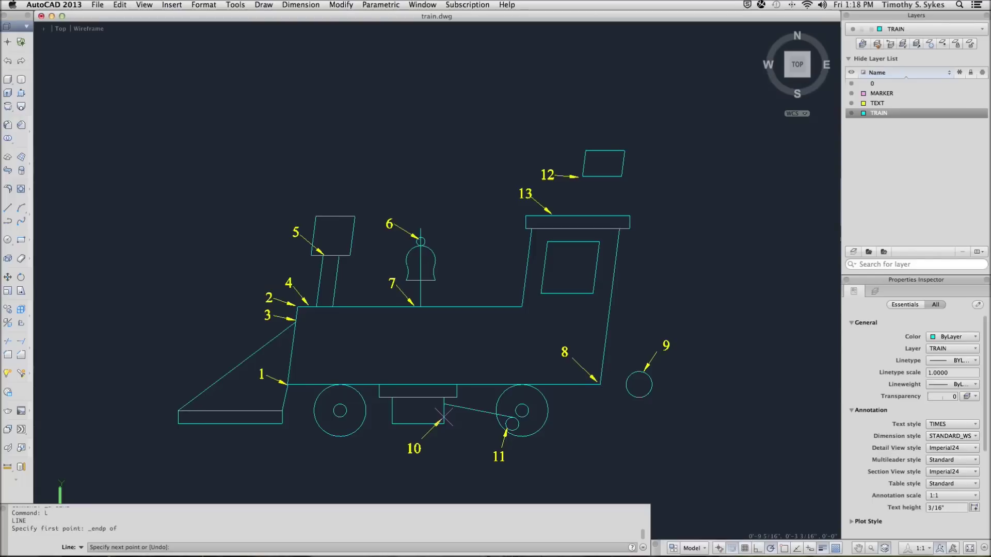
key(F8)
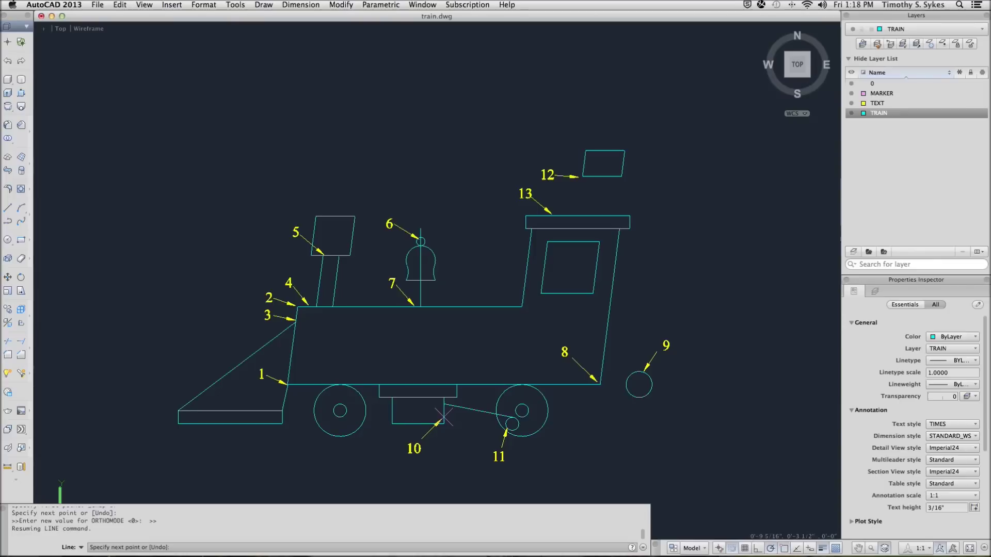
key(shift)
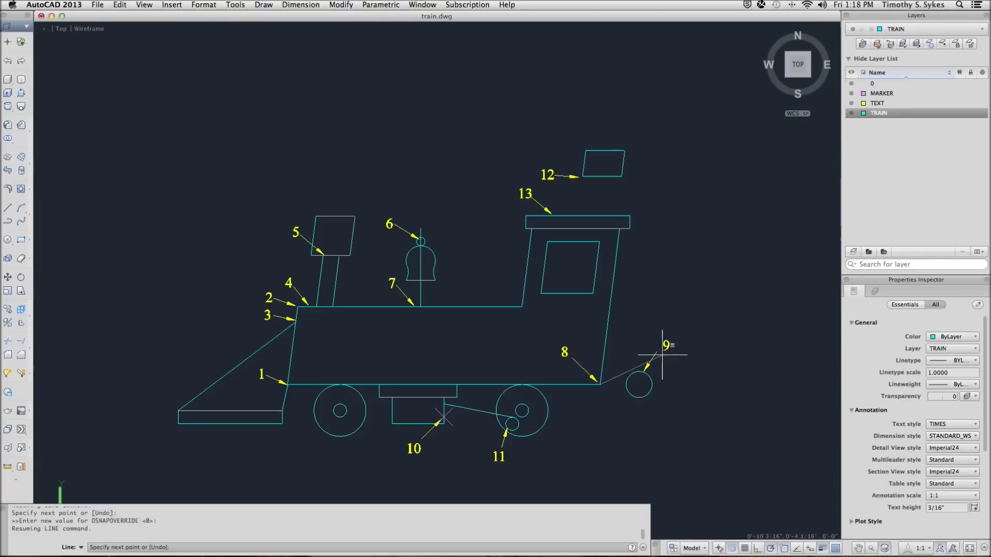
click(639, 384)
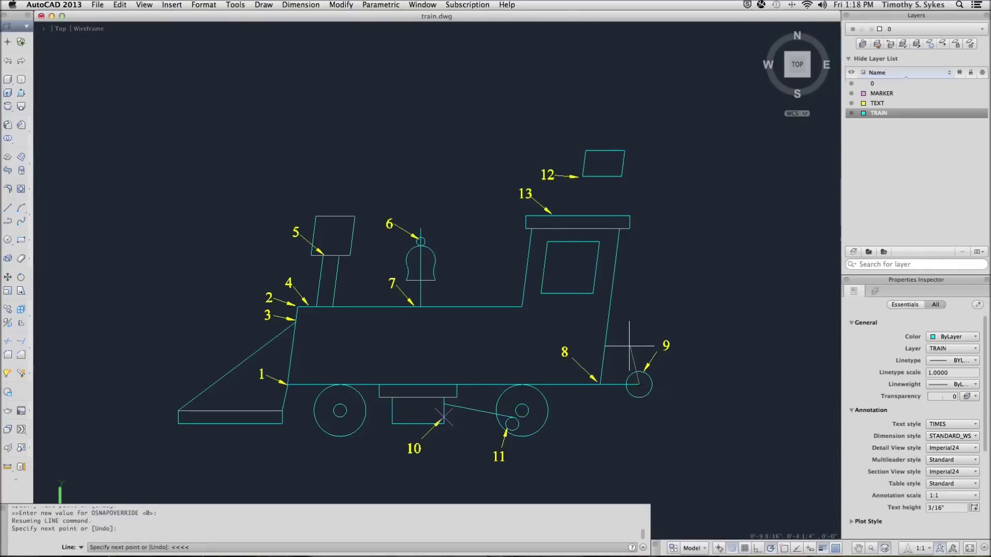
text(<<<<)
key(Return)
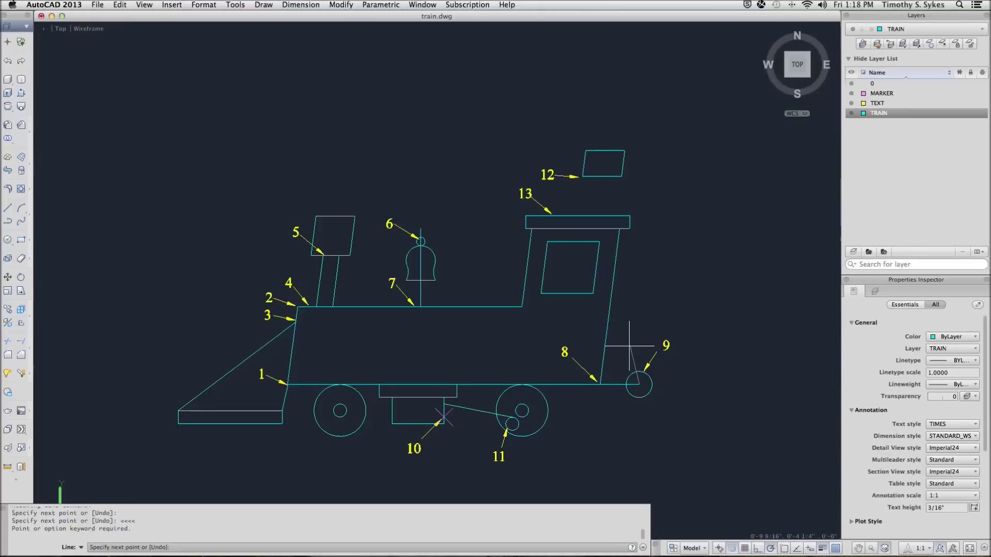
key(Return)
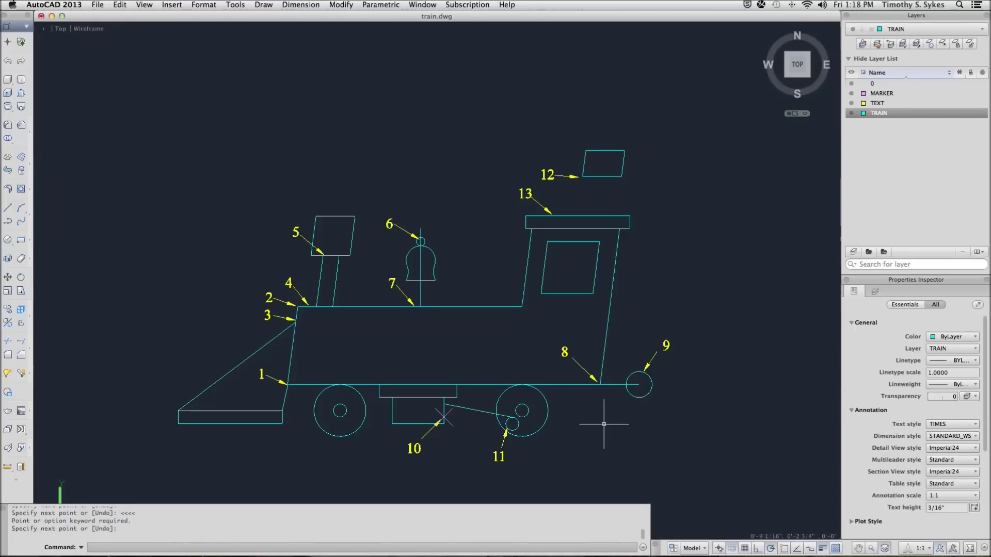
key(Return)
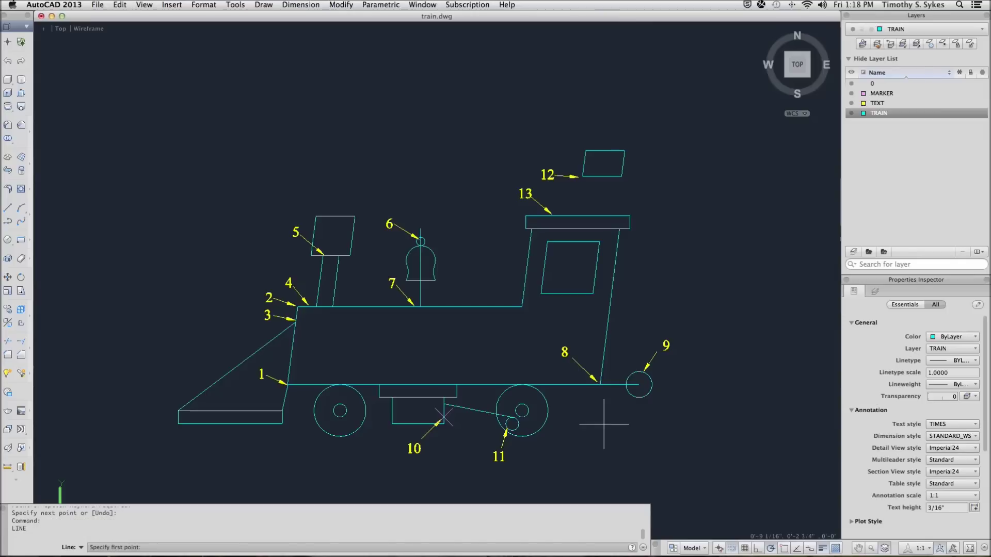
Draw the connecting rod from the Node at 10 Tangent to small circle 11.
shift+right_click(605, 425)
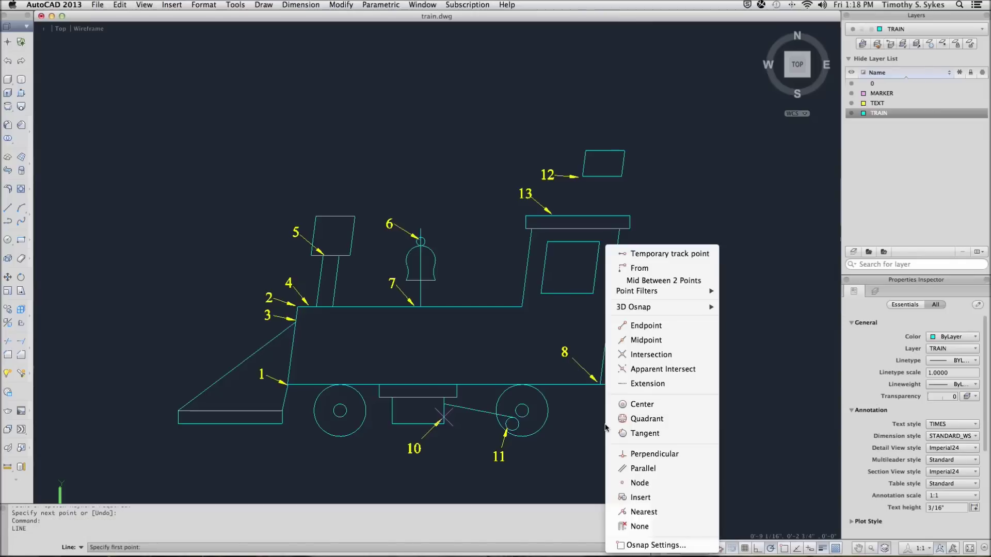
click(632, 482)
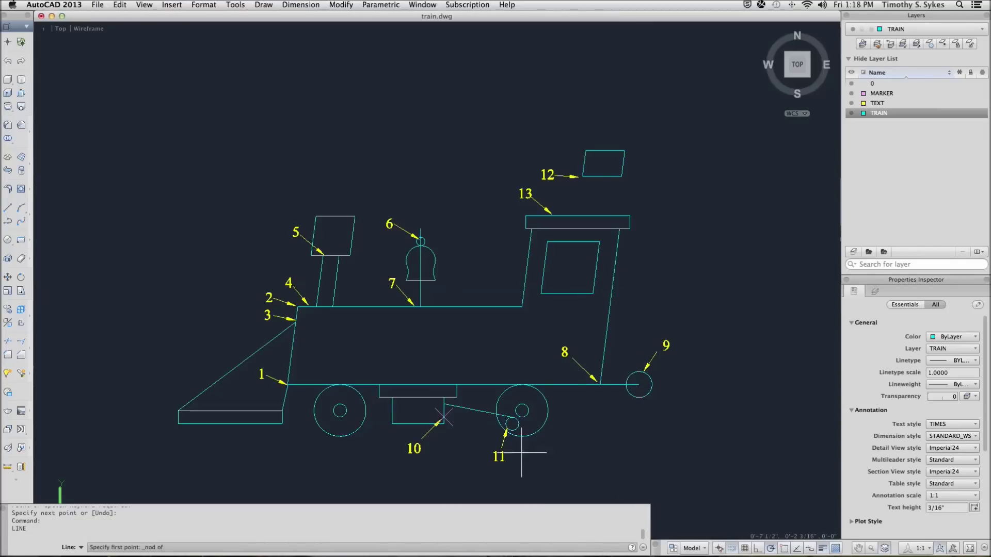
click(440, 416)
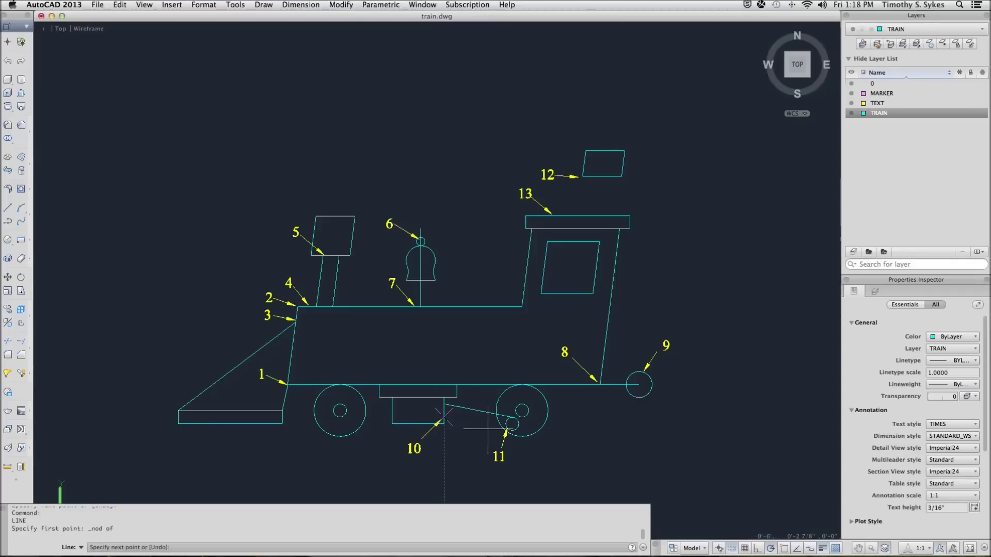
shift+right_click(508, 430)
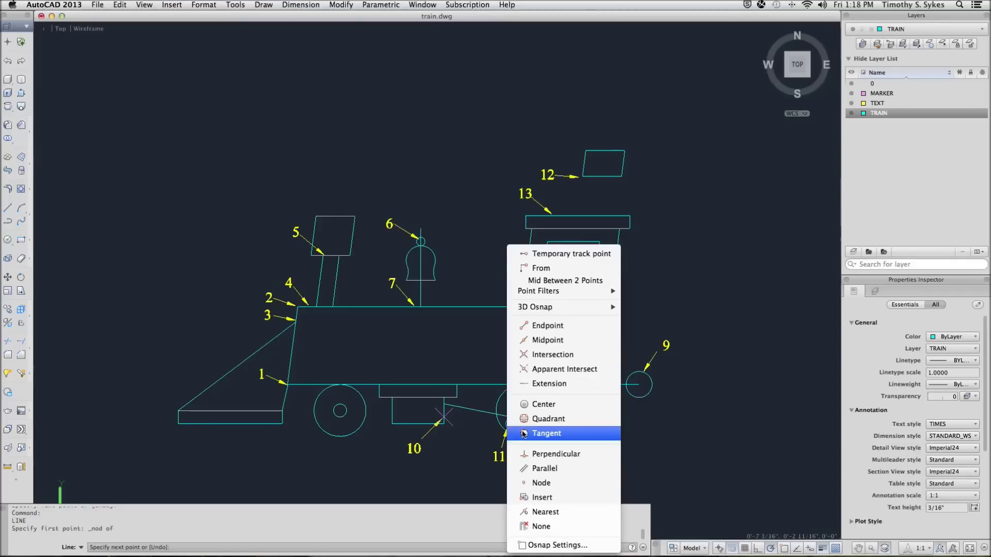
click(541, 400)
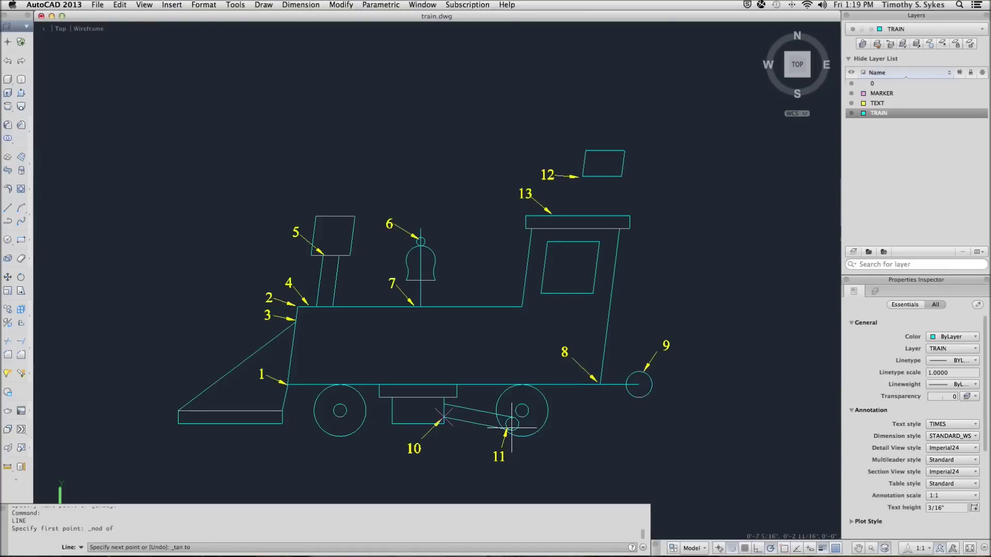
click(512, 427)
key(Return)
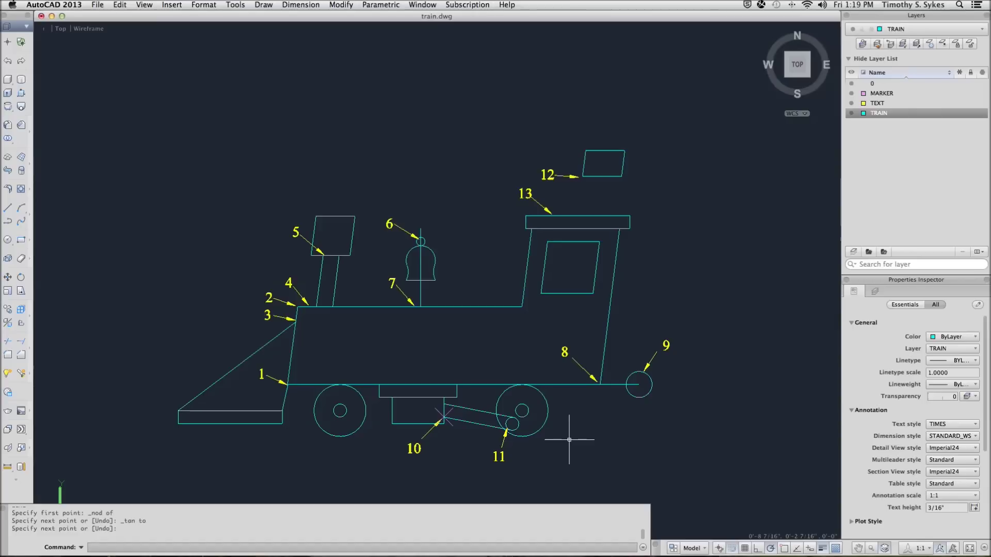
key(Return)
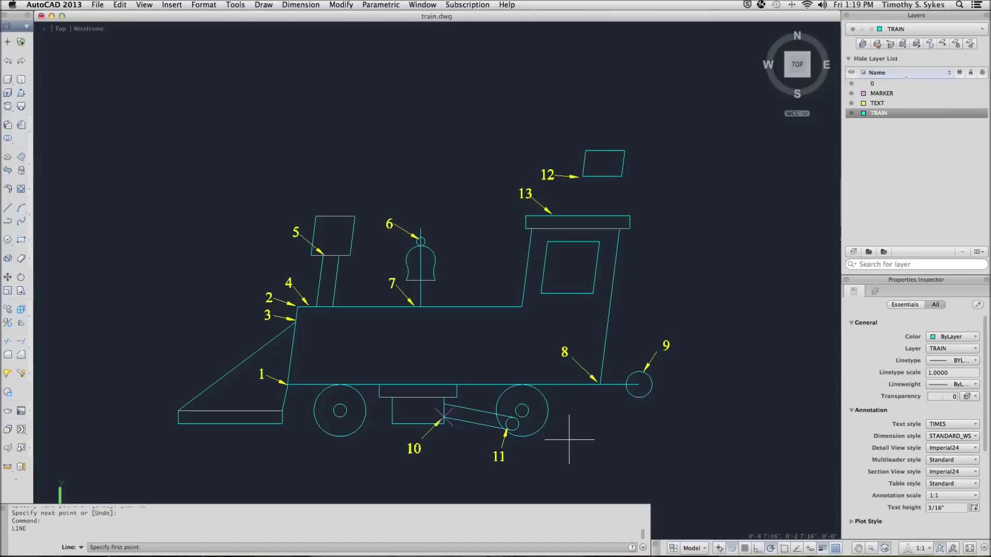
Draw the flagpole from the flag's lower Endpoint corner at 12 down to the cab roof at 13.
shift+right_click(569, 440)
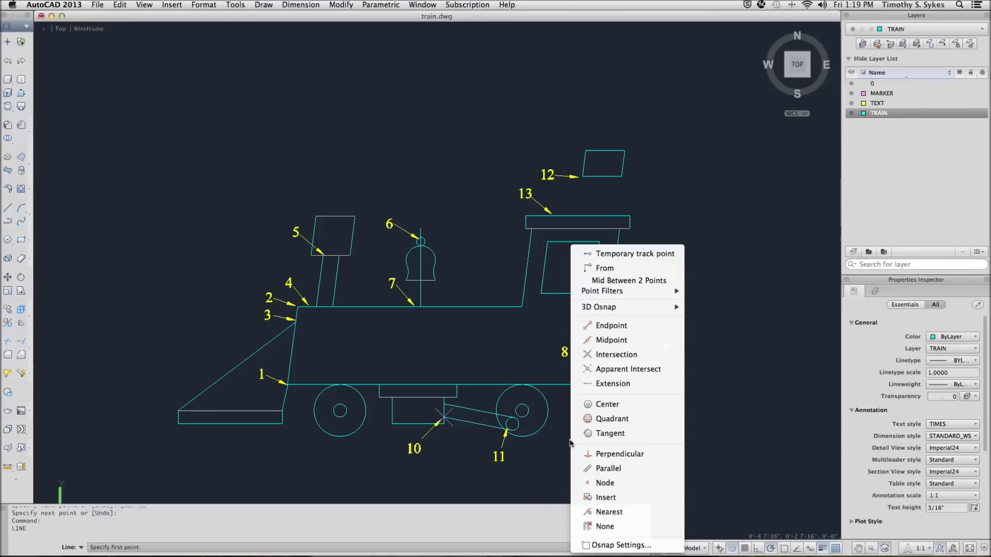
click(615, 330)
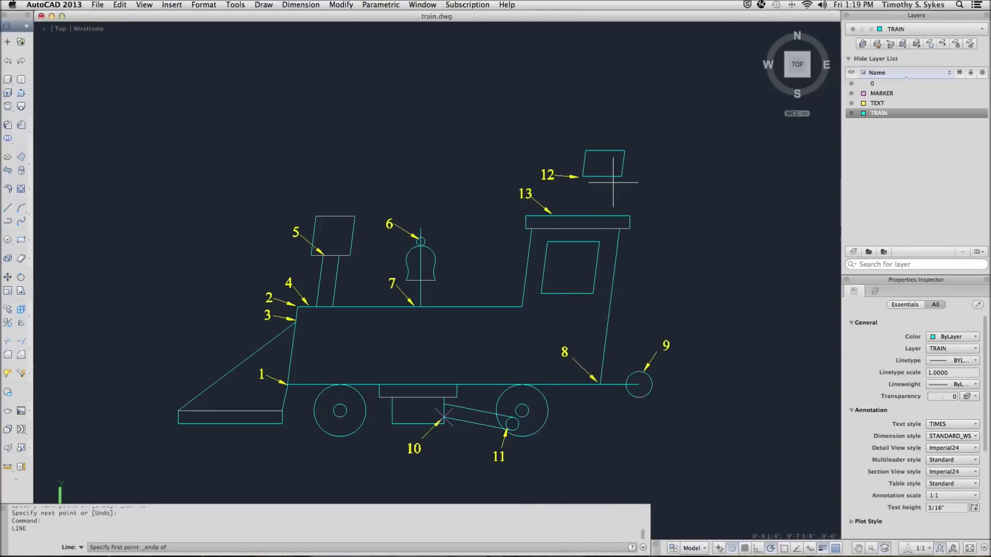
click(584, 192)
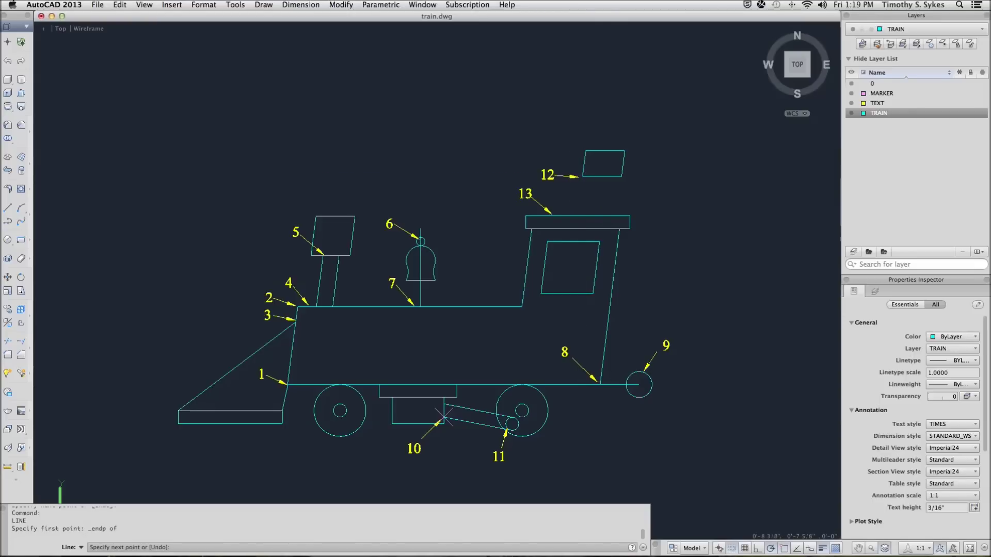
key(shift)
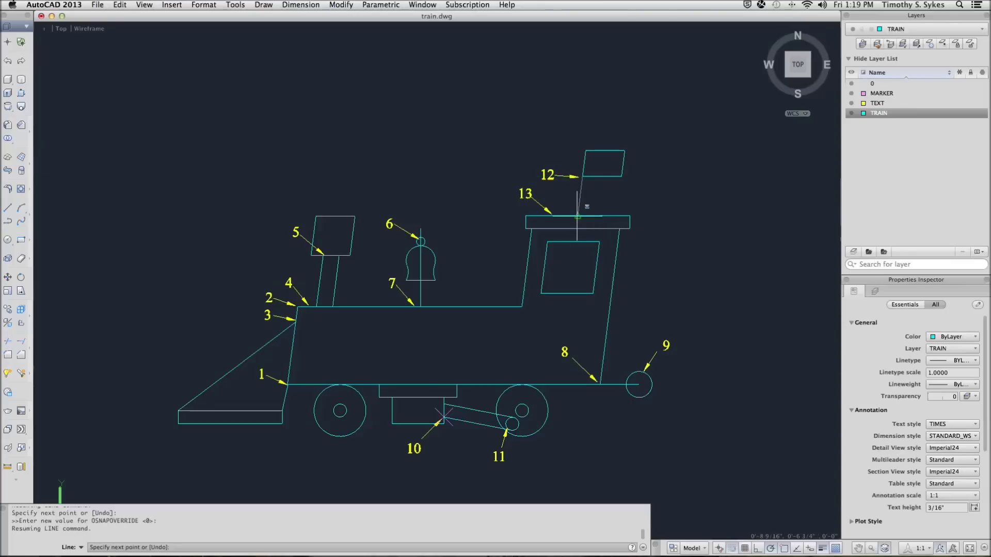
click(577, 216)
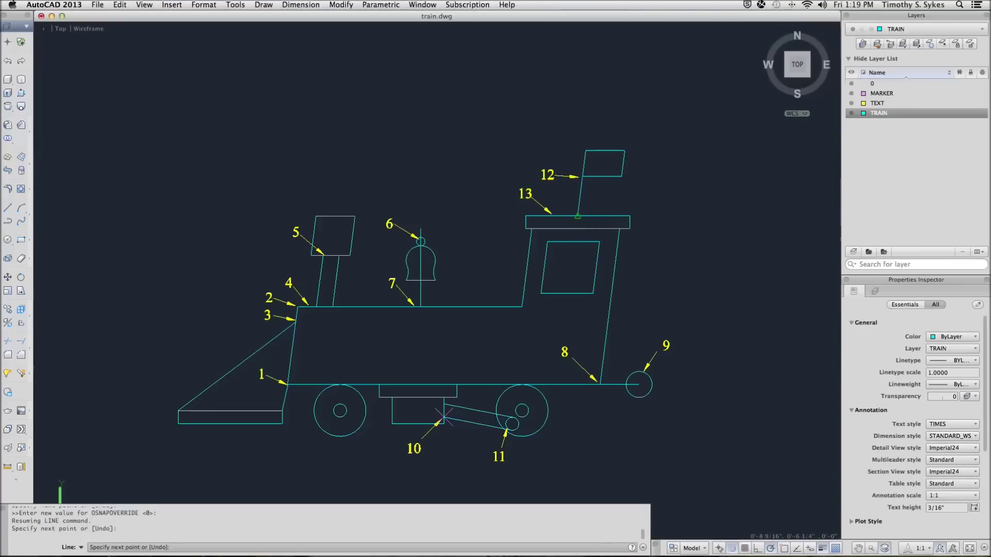
key(Return)
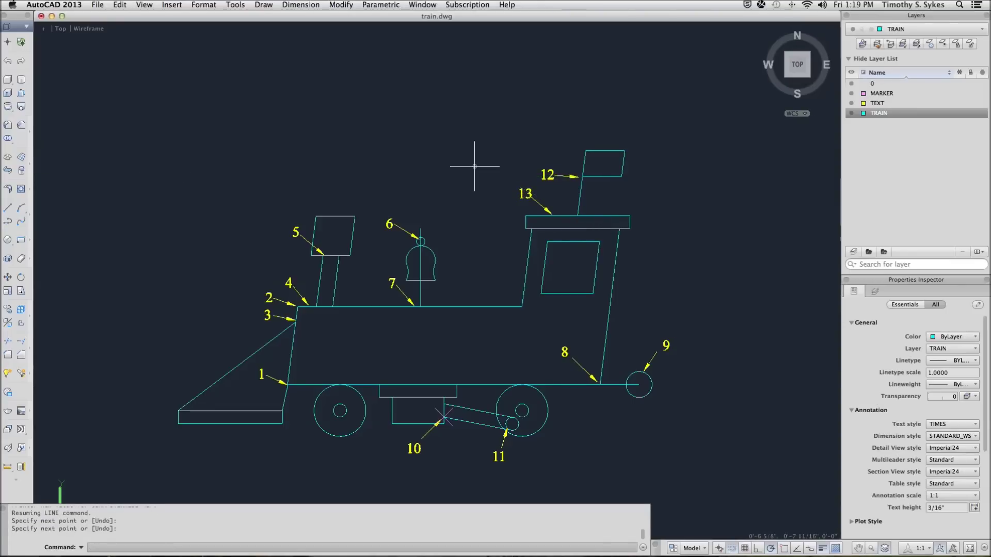